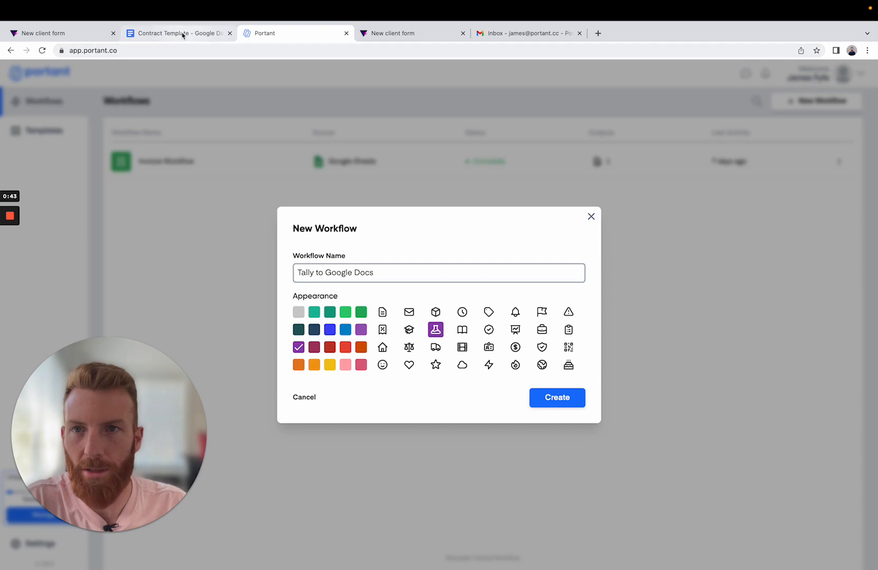
- Create the Tally to Google Docs workflow and choose a webhook as its data source
click(182, 35)
click(60, 34)
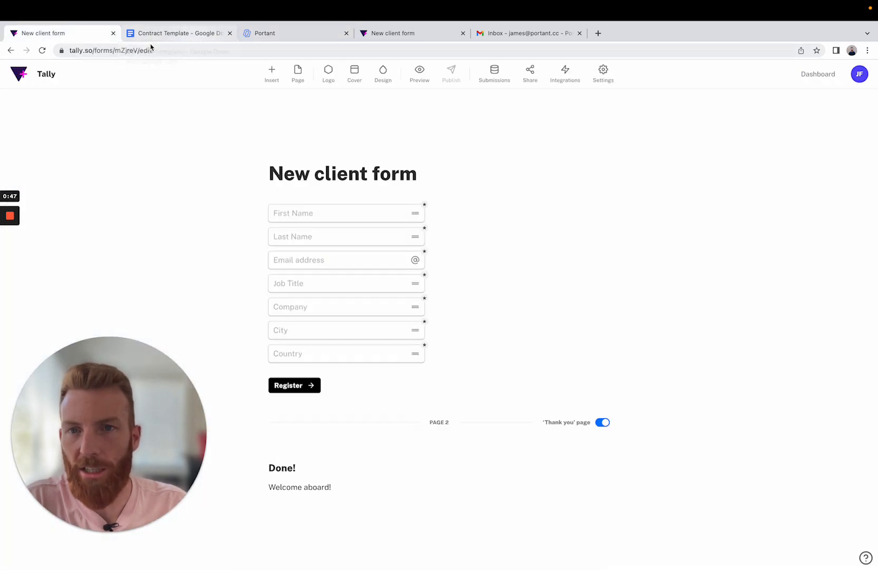
click(284, 38)
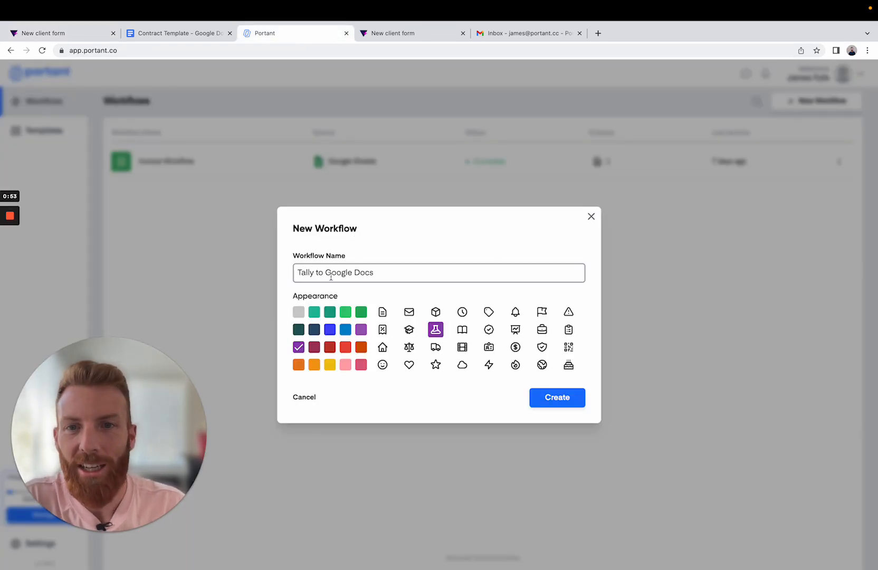
click(559, 400)
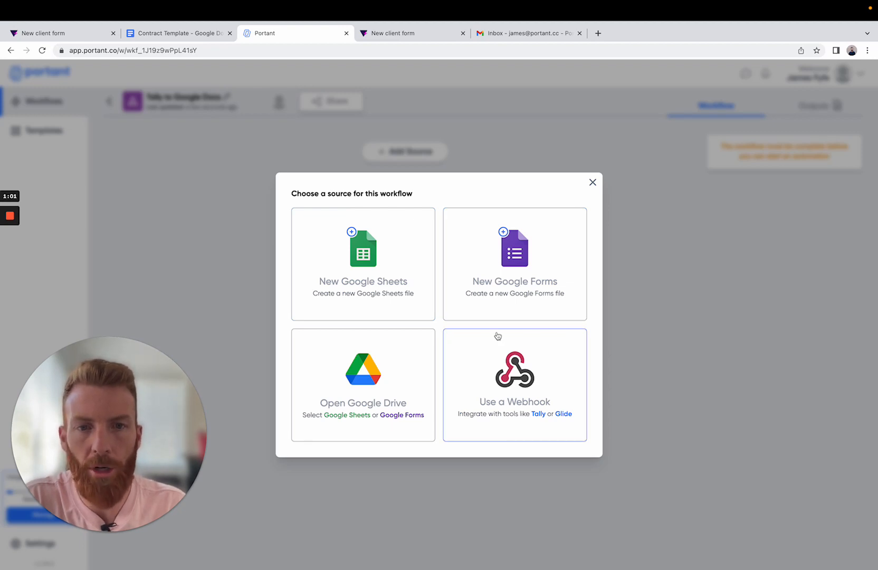
click(516, 384)
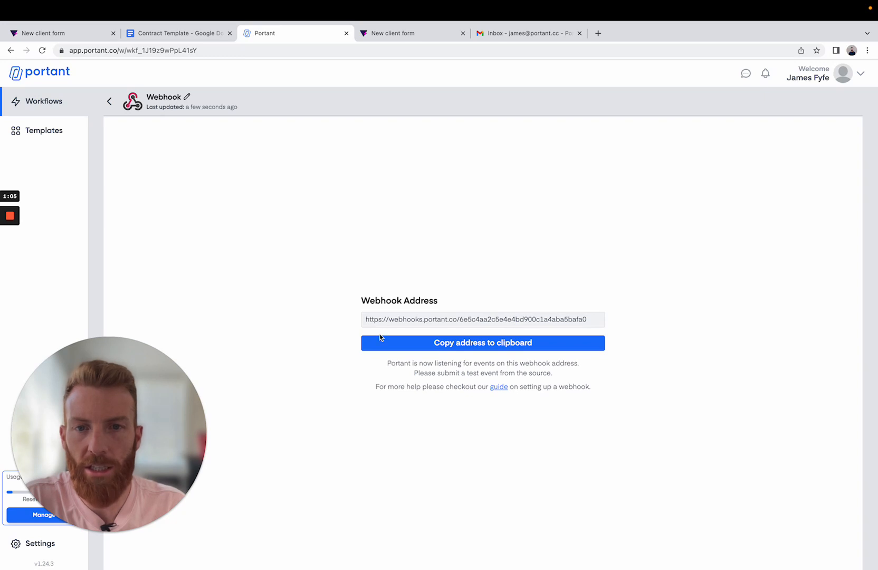
- Copy the webhook address and connect it as a webhook endpoint in the New client form's integrations in Tally
click(455, 343)
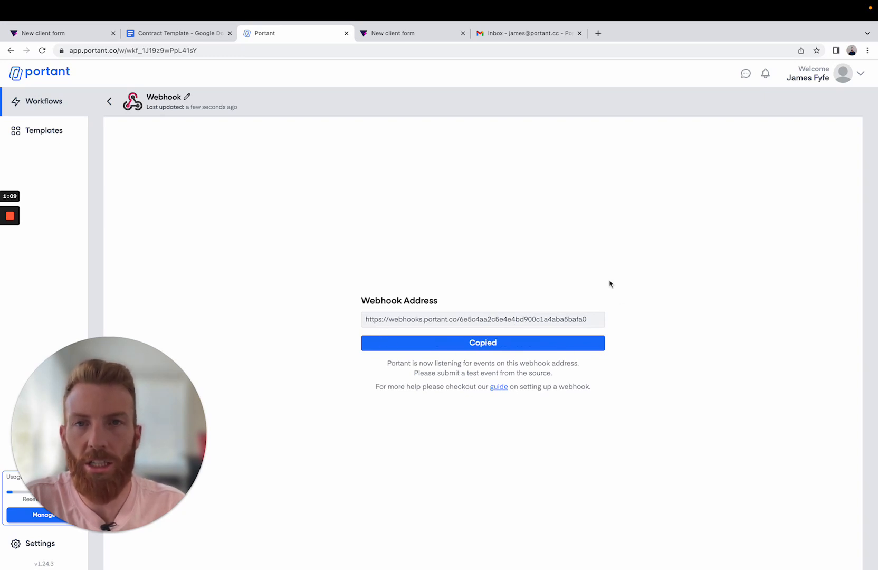
click(40, 36)
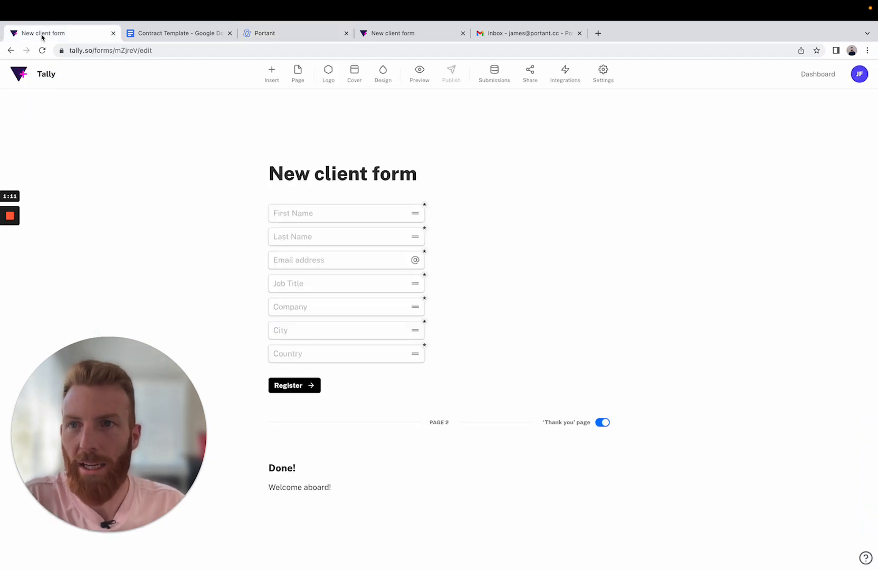
click(566, 78)
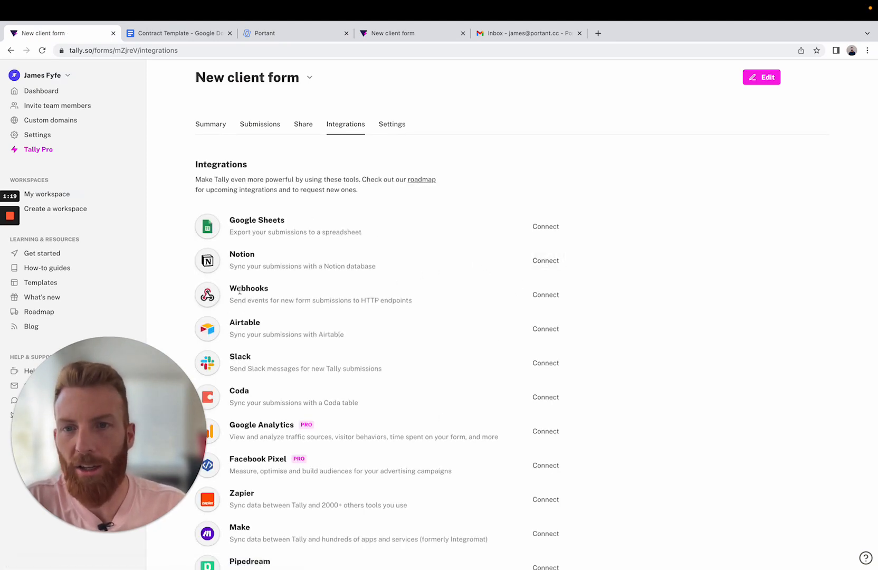
click(547, 296)
click(359, 364)
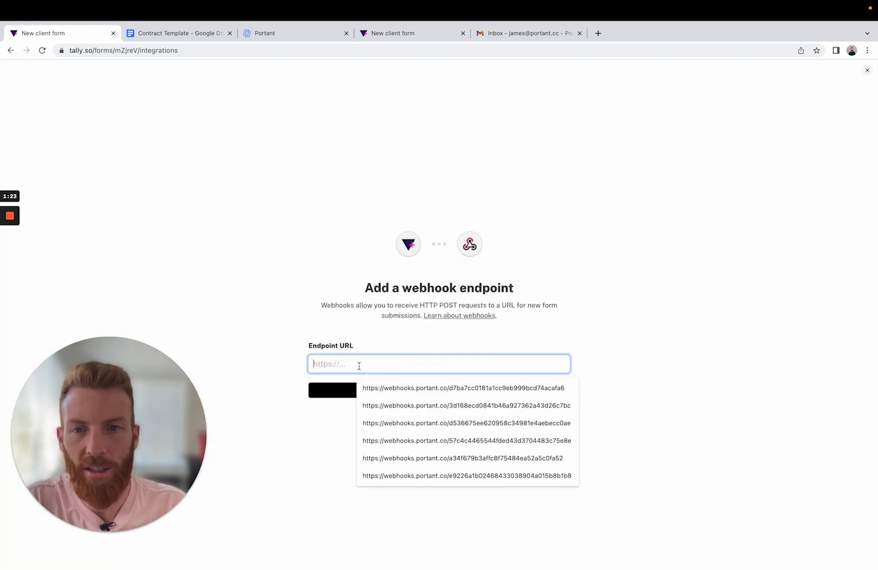
key(super+v)
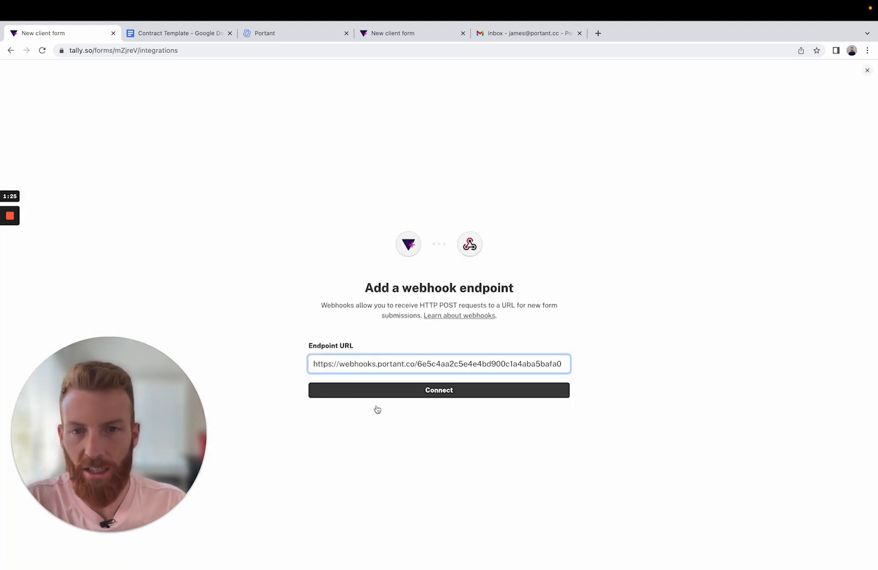
click(412, 397)
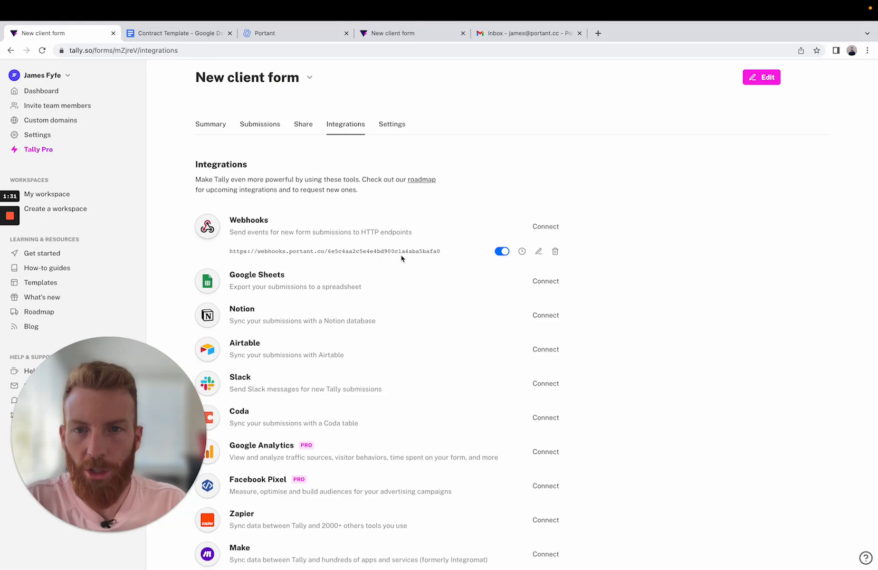
- Send a test event from the webhook's events log and review the received event and form fields in Portant
click(522, 252)
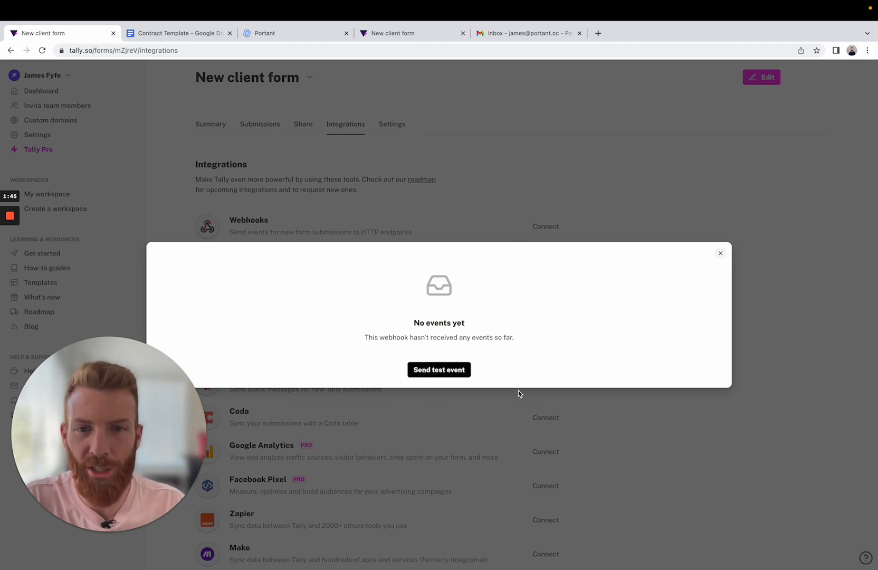
click(442, 371)
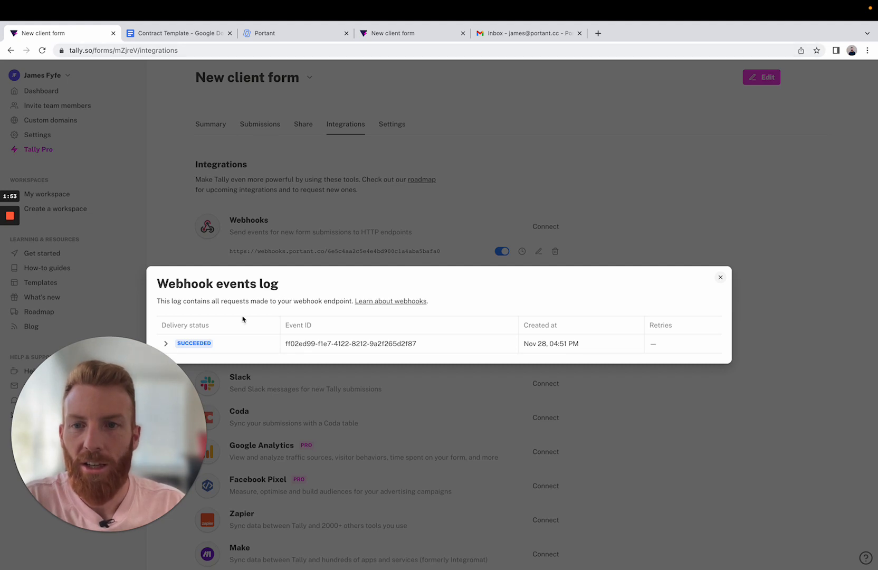
click(291, 36)
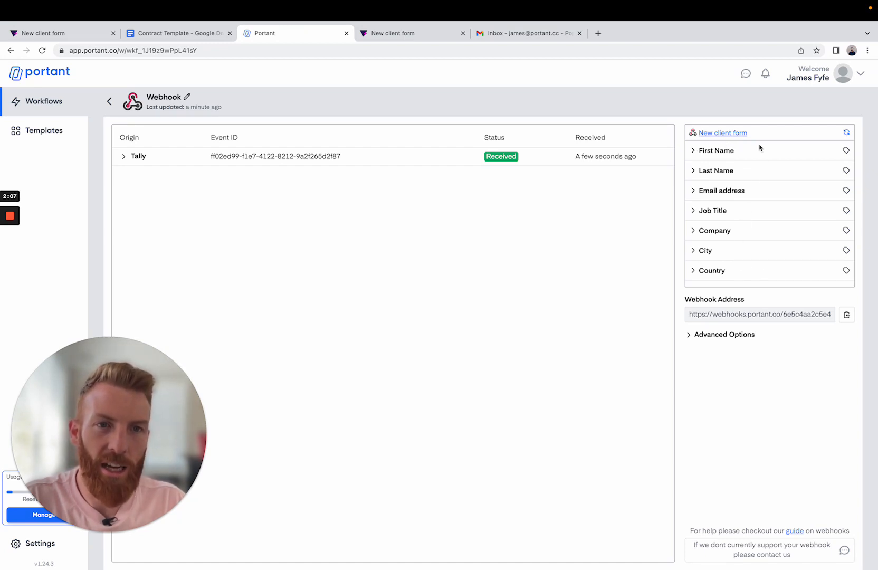
scroll(727, 263, down, 1)
scroll(730, 259, up, 1)
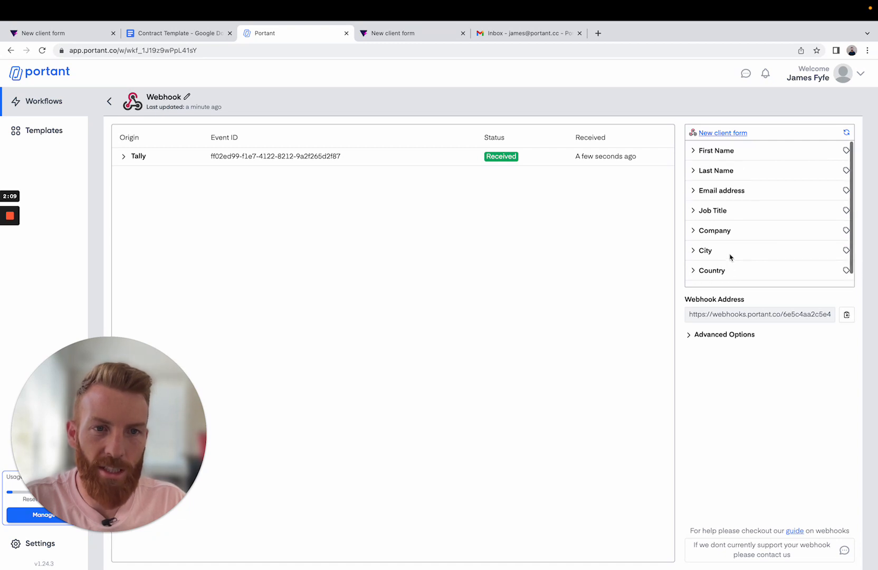
- Add a Google Docs block to the workflow using the existing Contract Template file from Google Drive
click(110, 102)
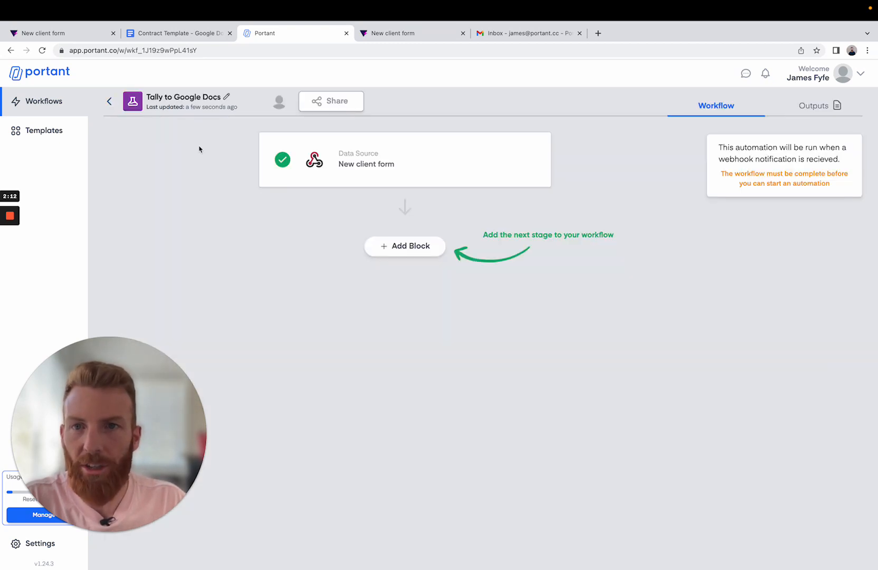
click(417, 247)
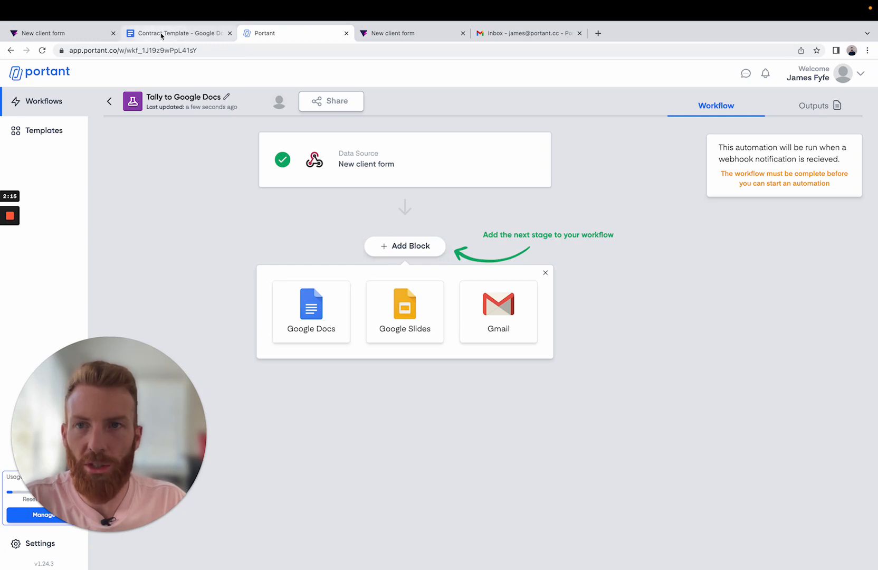
click(311, 329)
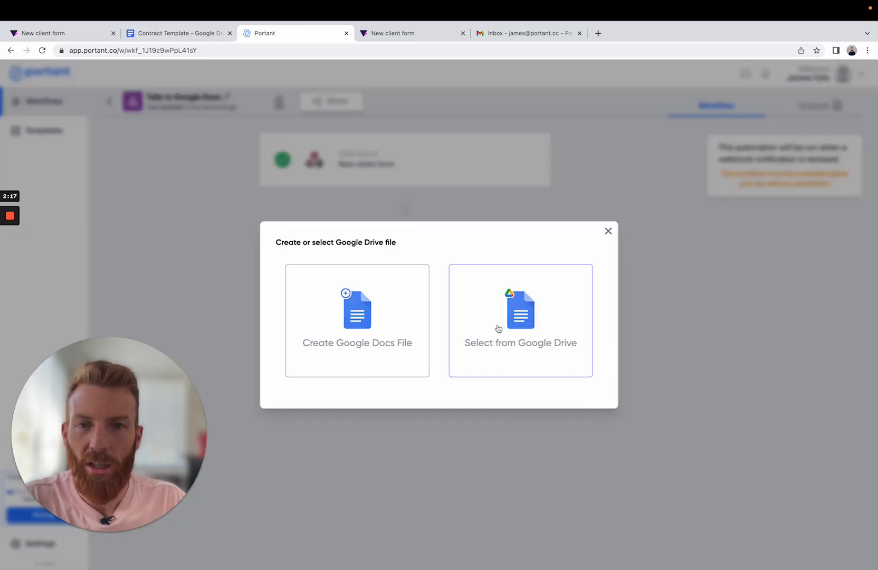
click(519, 315)
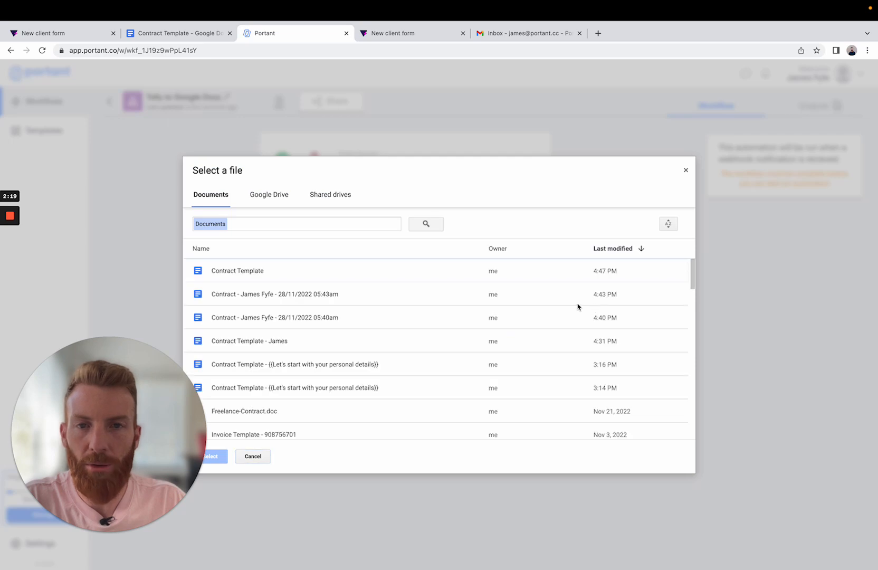
click(253, 271)
click(221, 457)
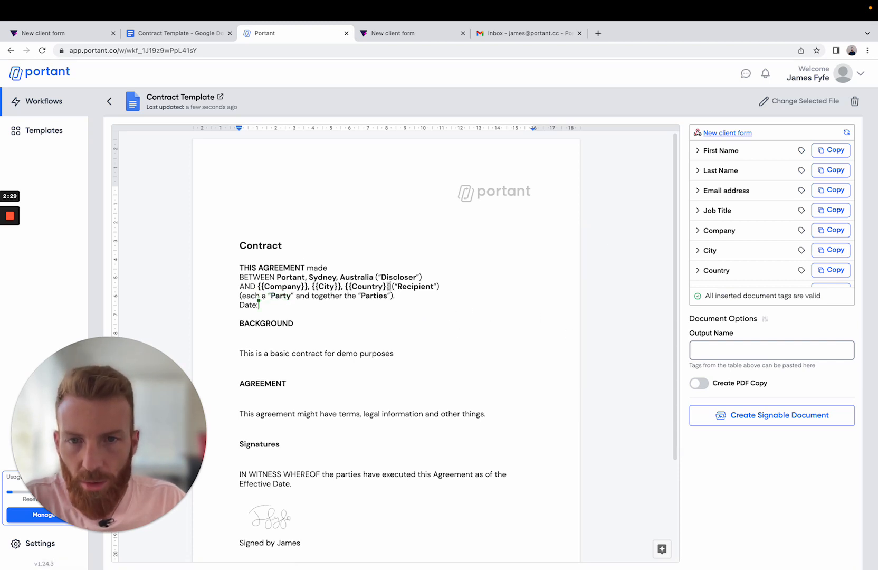
- Insert the Date Submitted tag after "Date:" in the contract and make the tag bold
drag(389, 286, 349, 287)
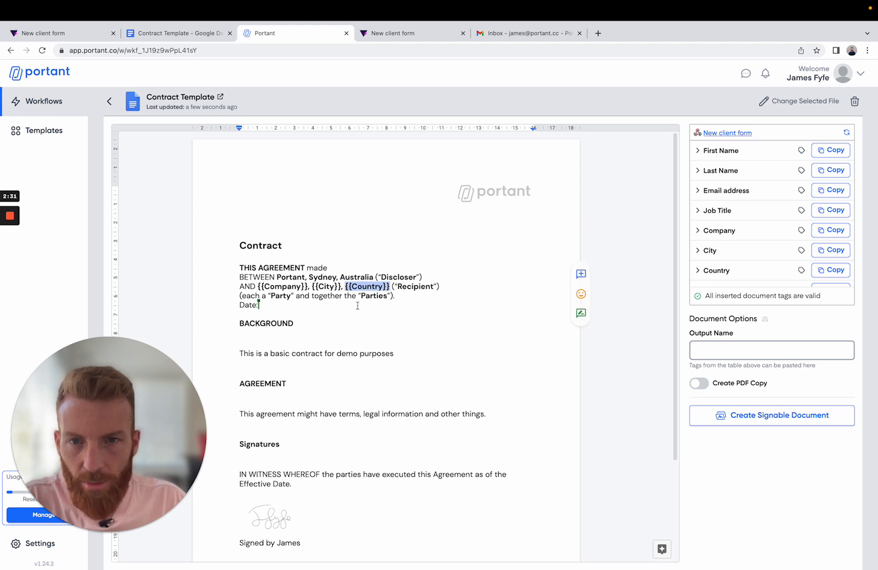
click(312, 306)
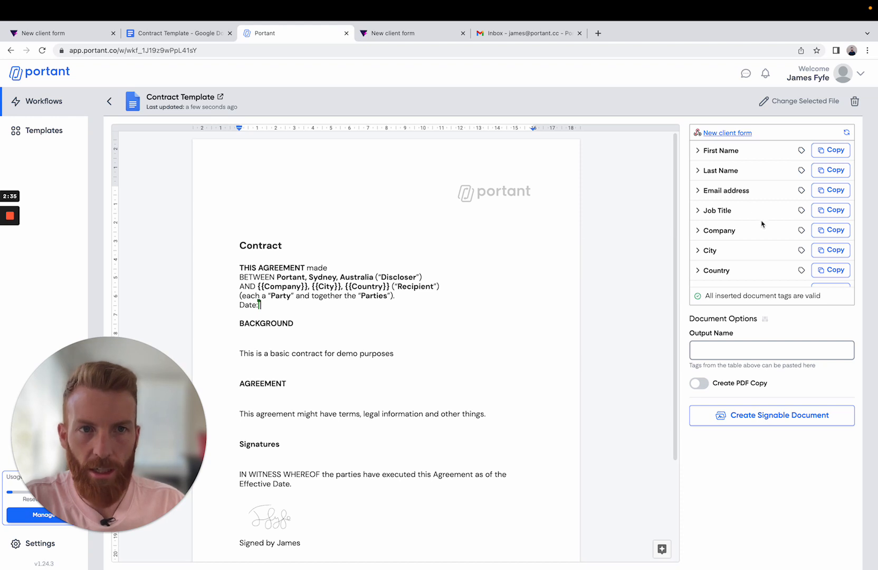
scroll(755, 235, down, 1)
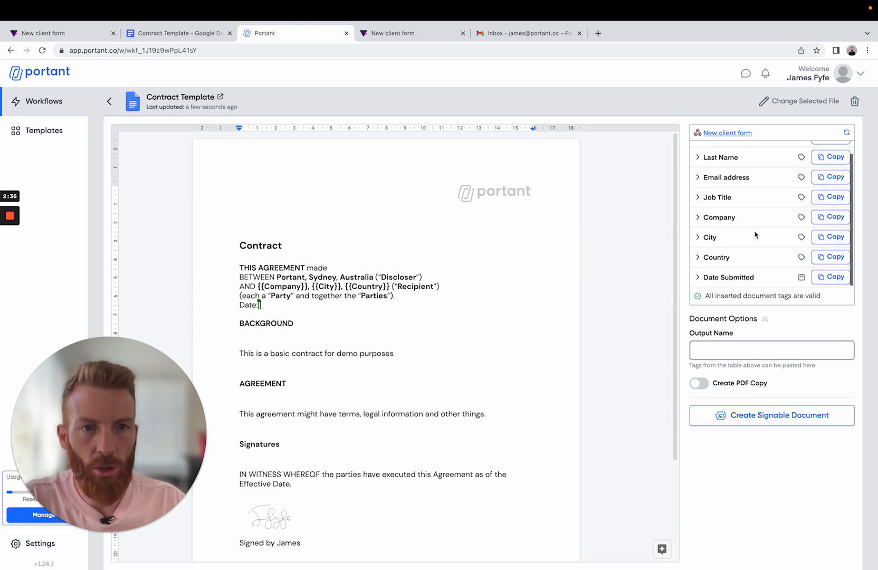
click(833, 281)
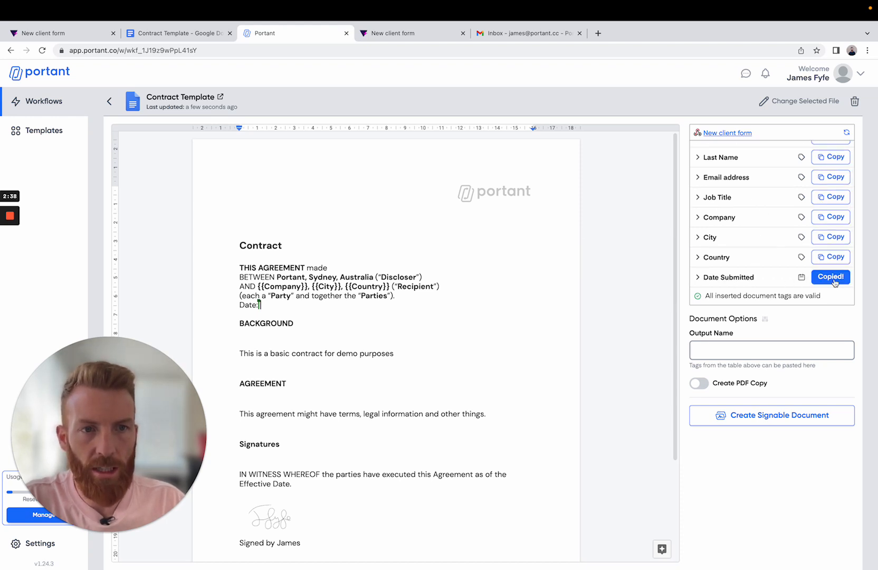
double_click(304, 306)
click(303, 306)
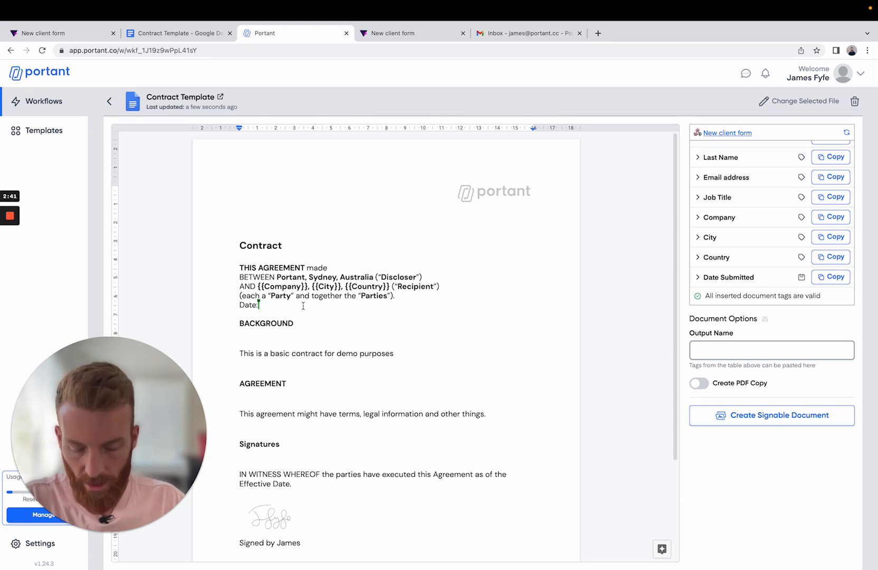
key(super+v)
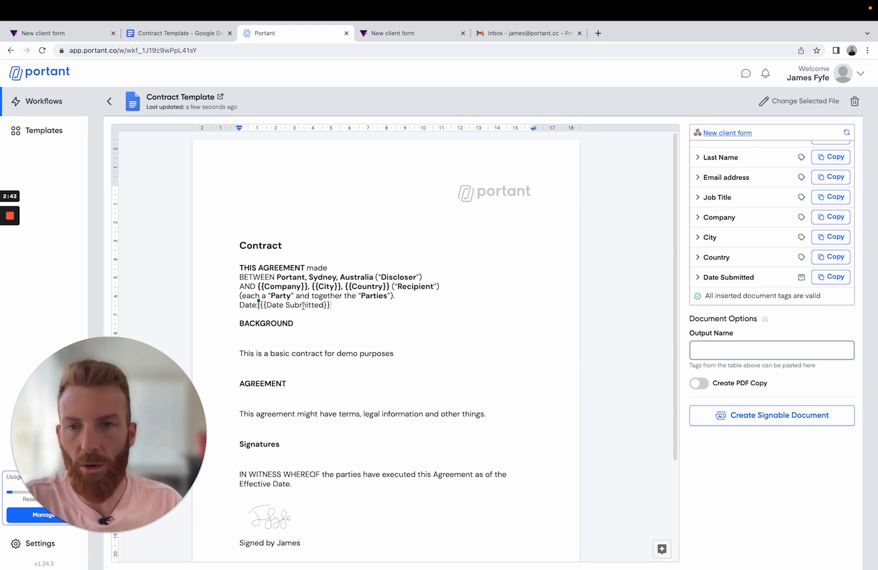
drag(341, 305, 261, 308)
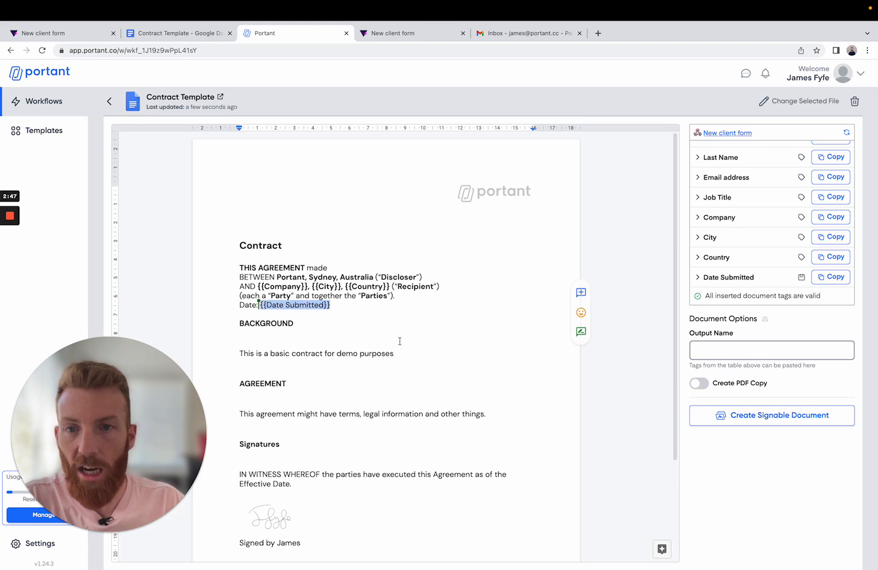
key(super+b)
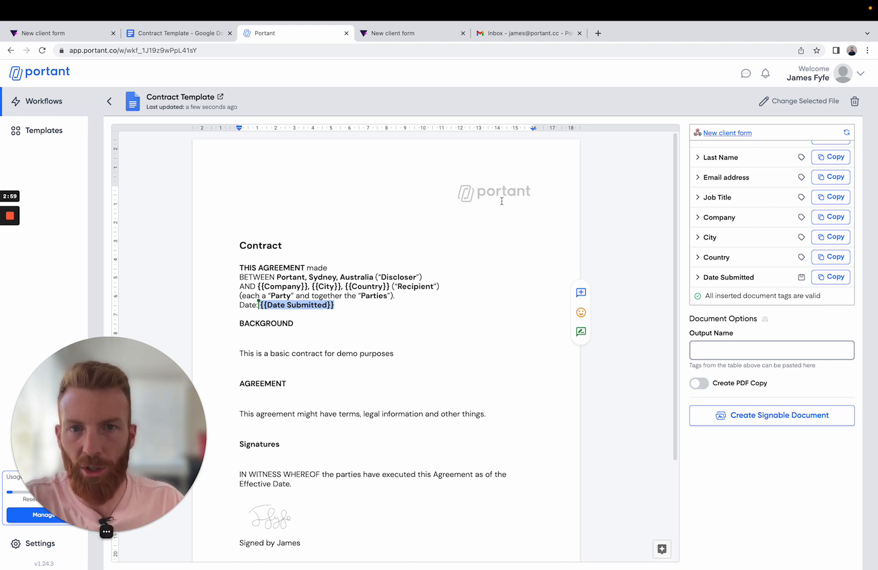
click(438, 166)
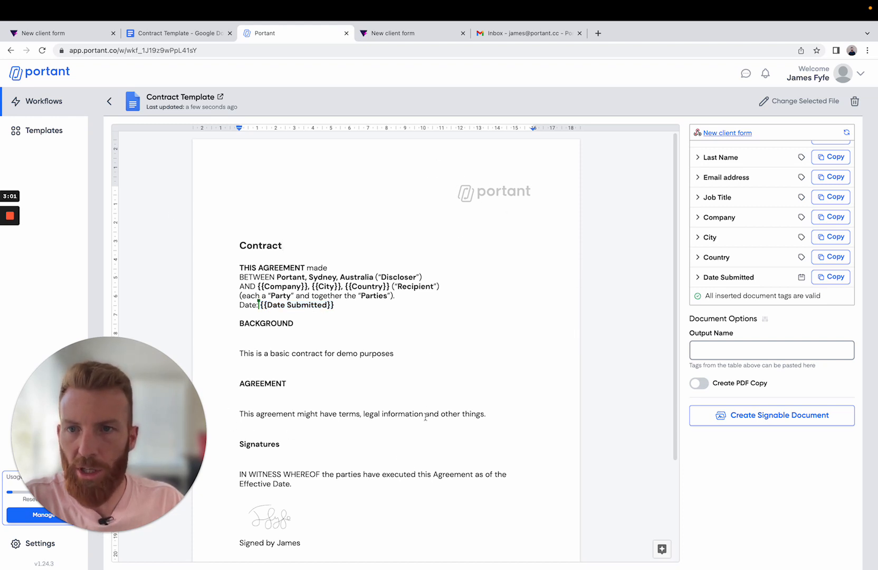
- Set the contract document's output name to "Contract - {{First Name}} {{Last Name}} - {{Date Submitted}}" and return to the workflow overview
scroll(381, 501, down, 1)
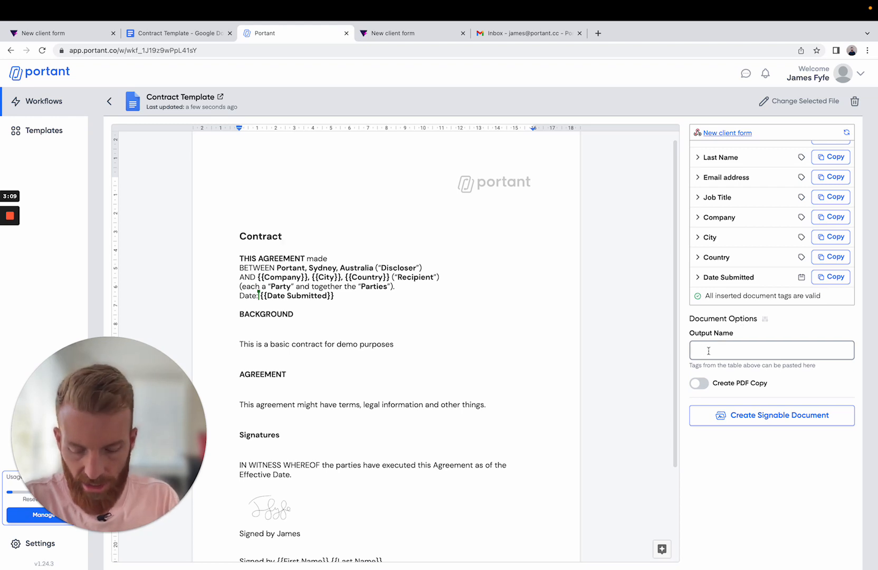
text(Contr)
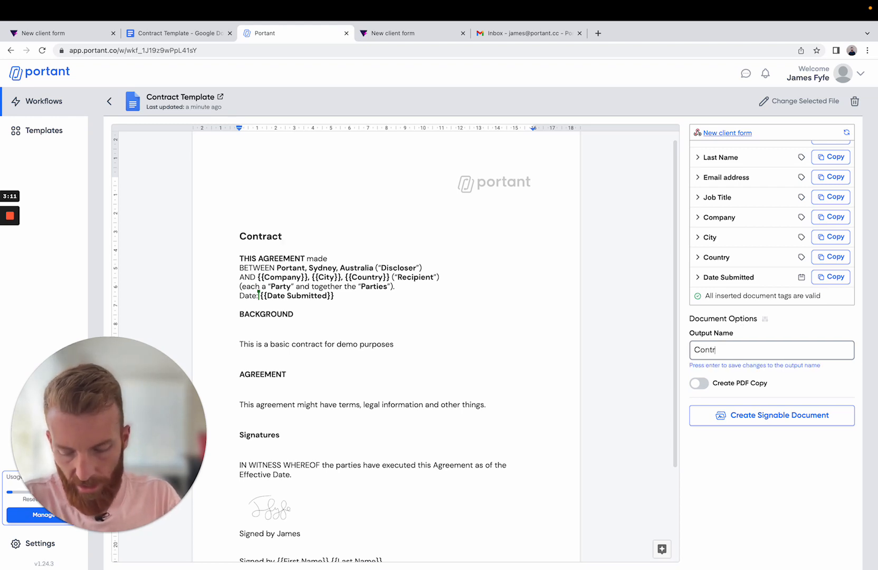
text(act -)
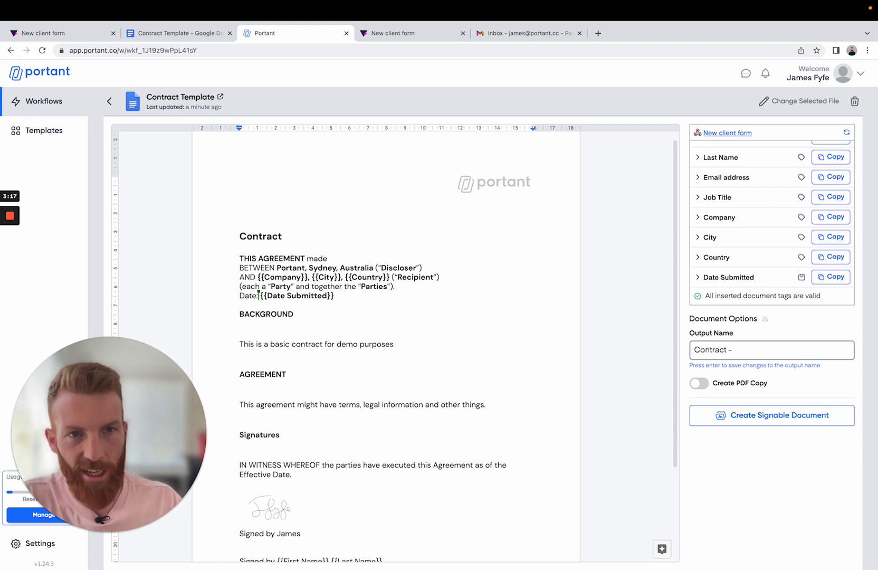
scroll(760, 161, up, 1)
click(817, 154)
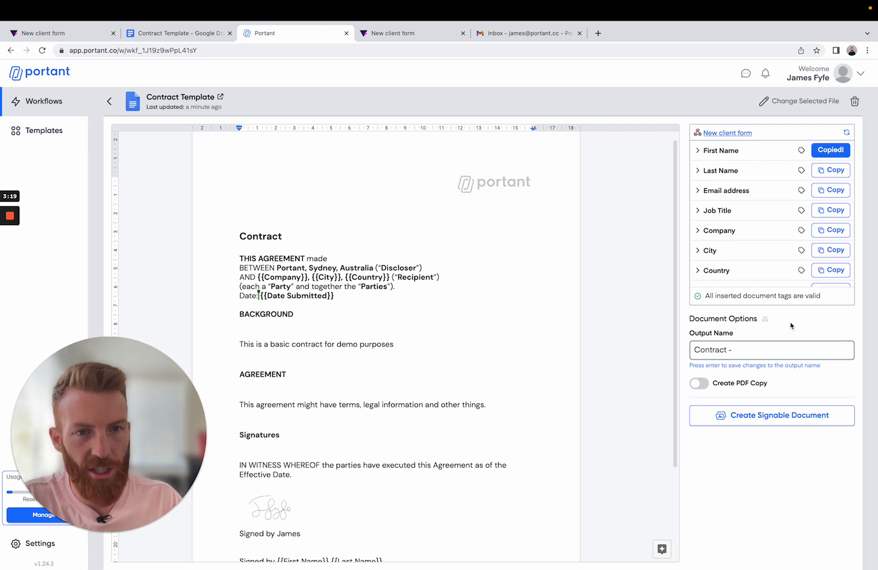
key(ctrl+v)
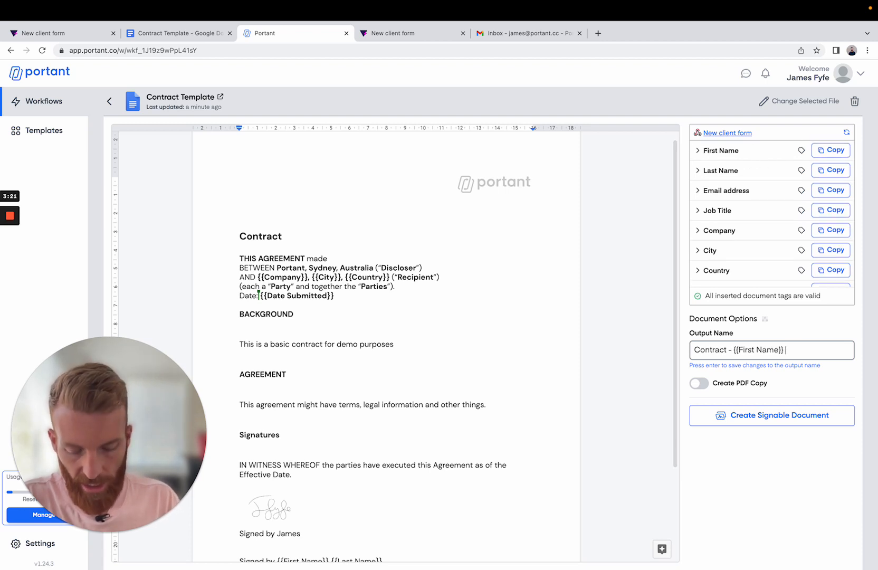
click(830, 174)
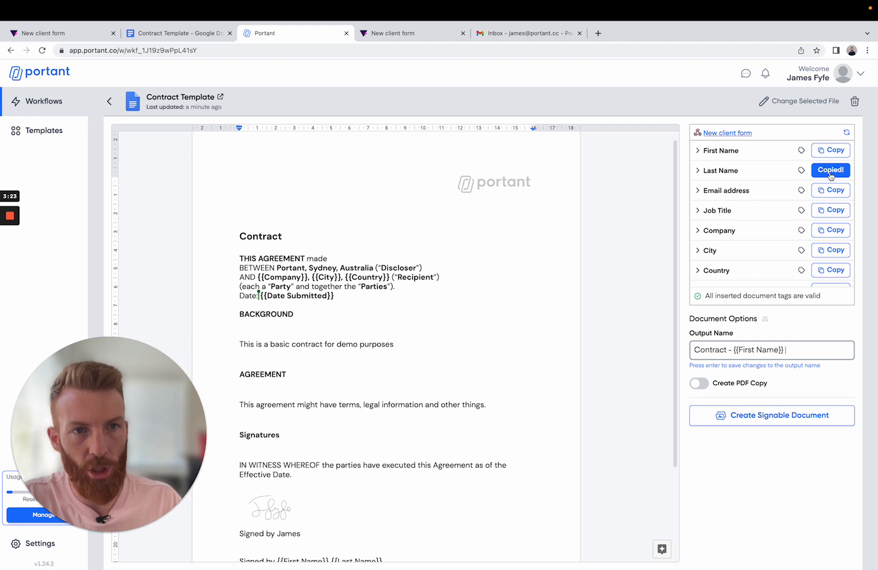
key(ctrl+v)
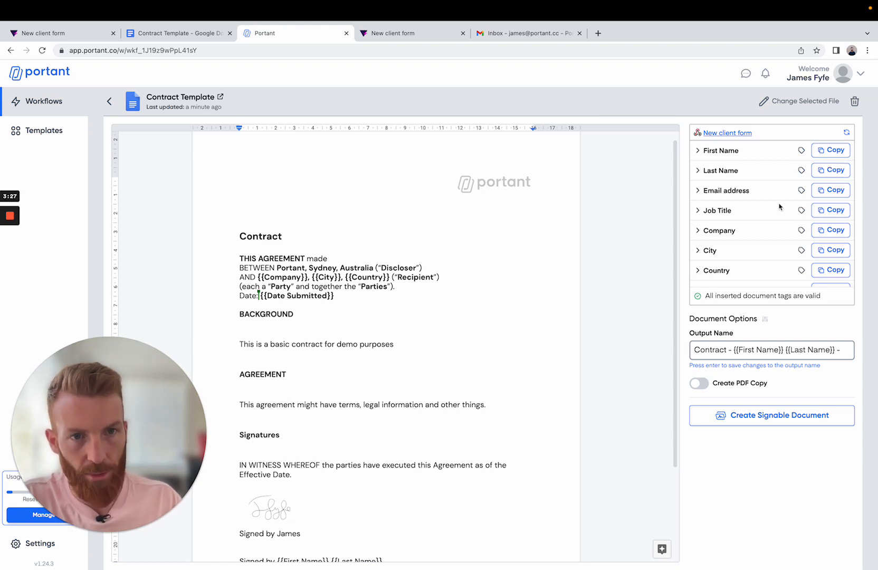
scroll(755, 242, down, 1)
click(832, 278)
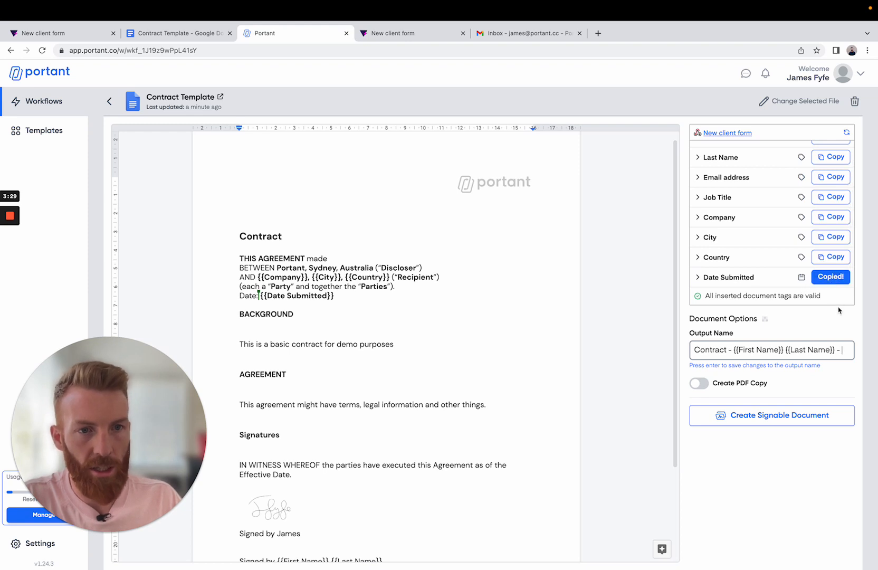
key(ctrl+v)
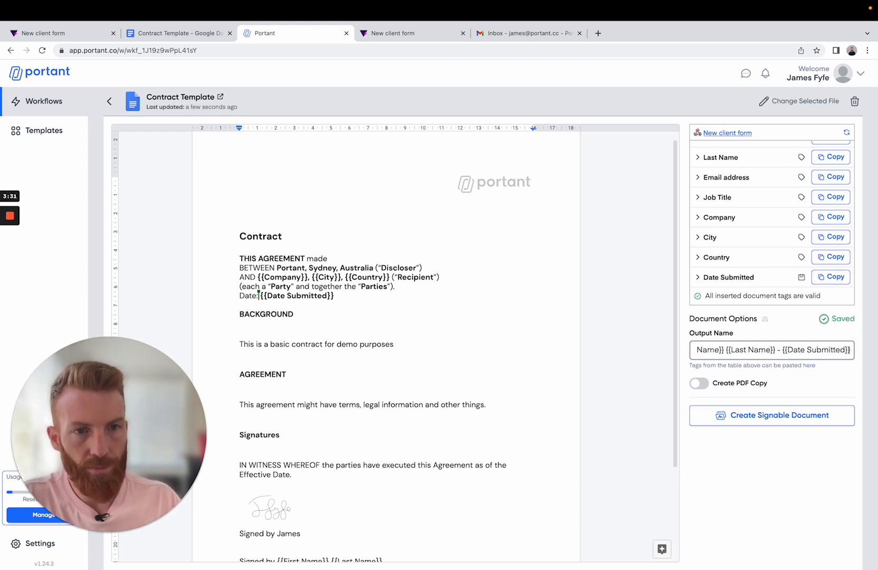
click(109, 101)
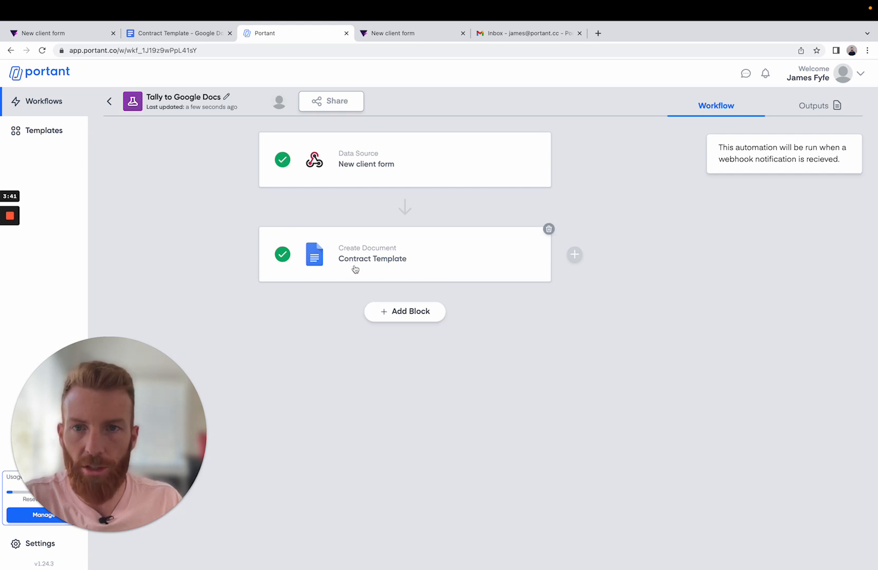
- Enable a PDF copy for the Contract Template block and return to the workflow overview
click(381, 264)
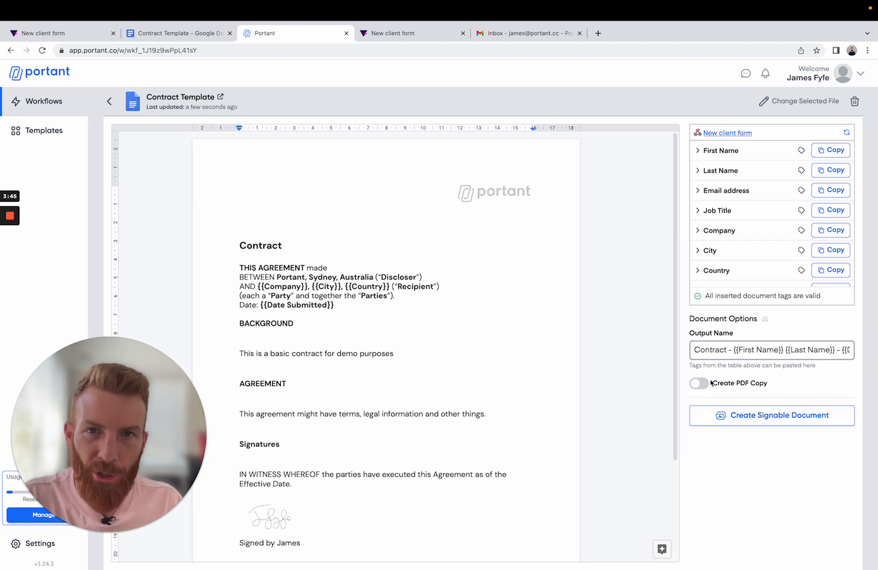
click(700, 384)
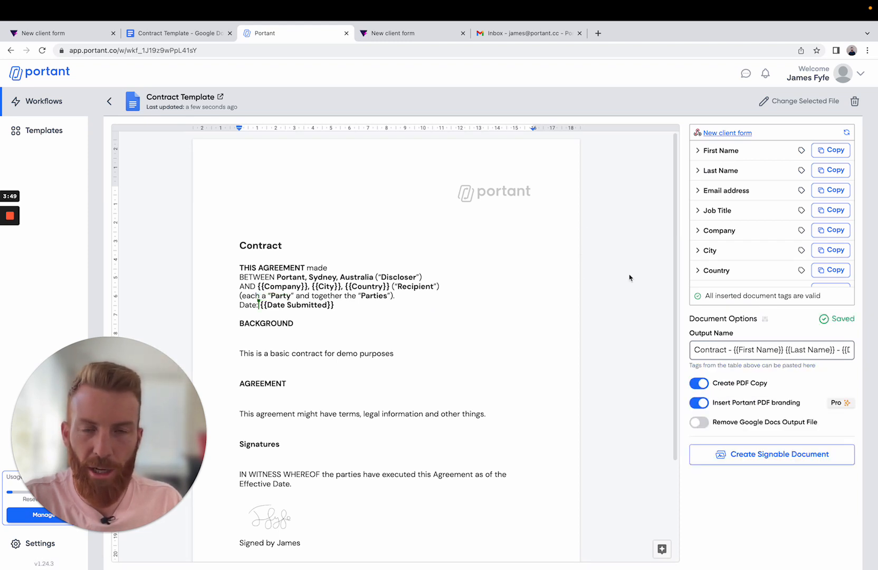
click(109, 101)
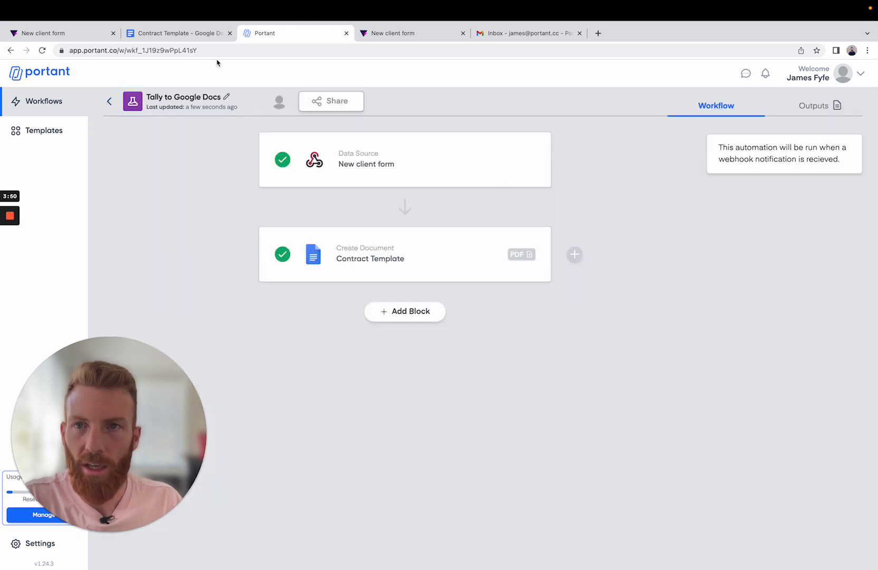
- Switch to the live New client form in Tally and fill in the client's first name, last name and email address
click(386, 35)
click(327, 190)
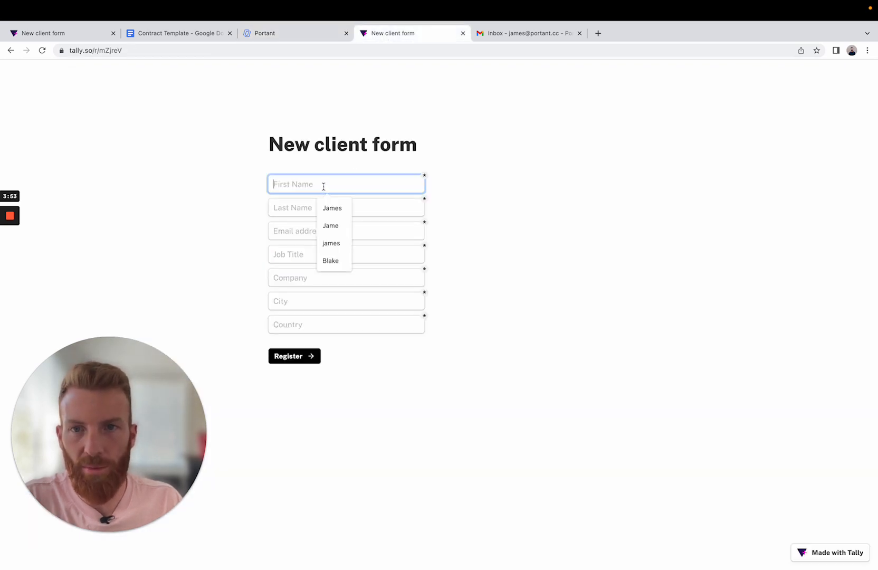
click(319, 206)
click(299, 209)
click(320, 231)
click(319, 230)
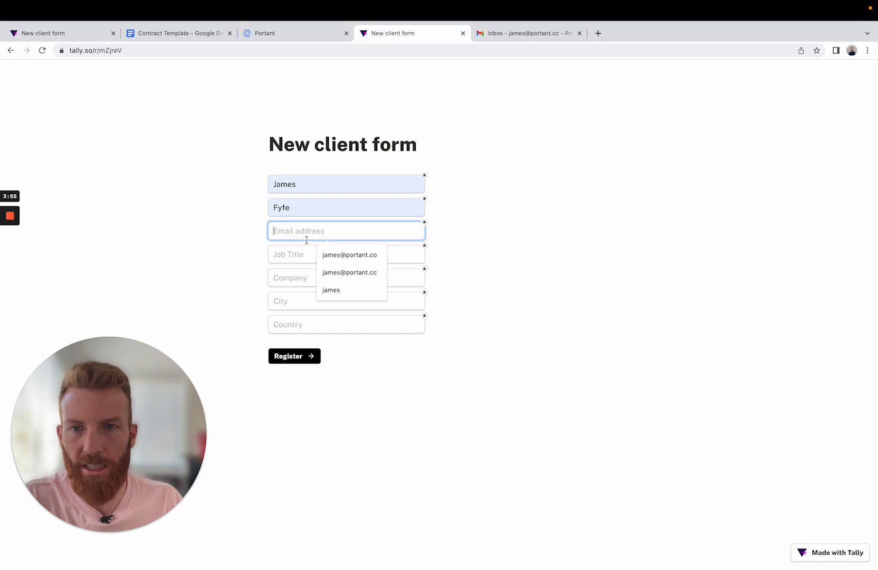
click(326, 253)
- Enter Founder as job title, Portant as company, Sydney as city and Australia as country, and submit the form
click(321, 255)
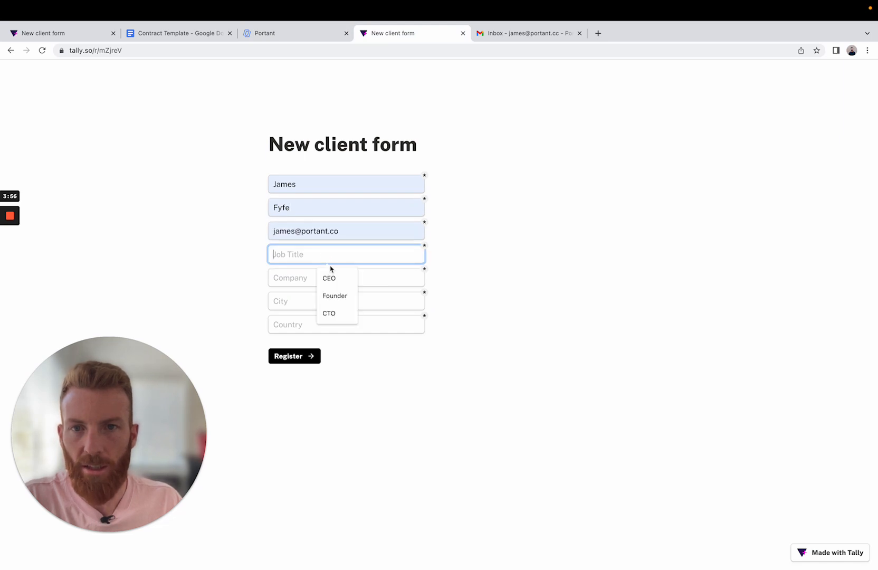
click(339, 295)
click(305, 283)
click(333, 301)
click(305, 306)
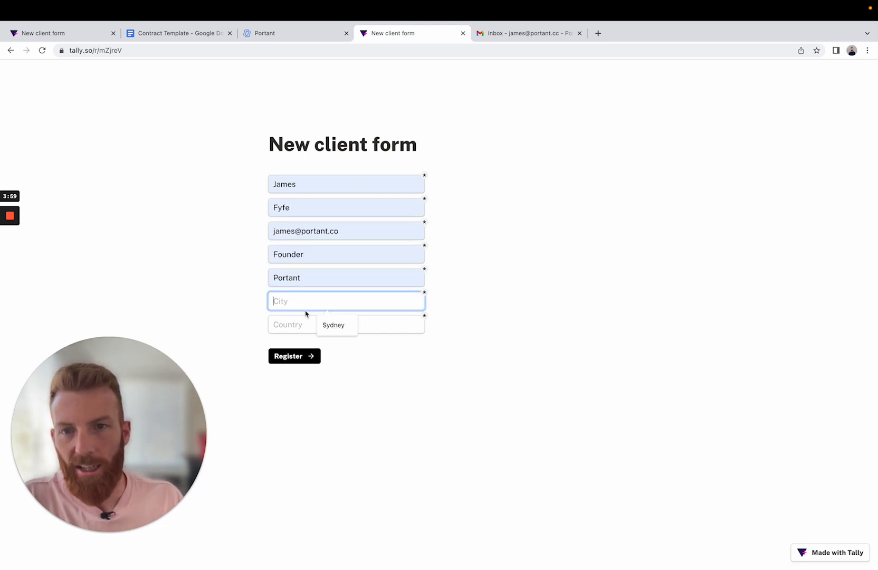
click(332, 324)
click(308, 325)
click(323, 347)
click(310, 356)
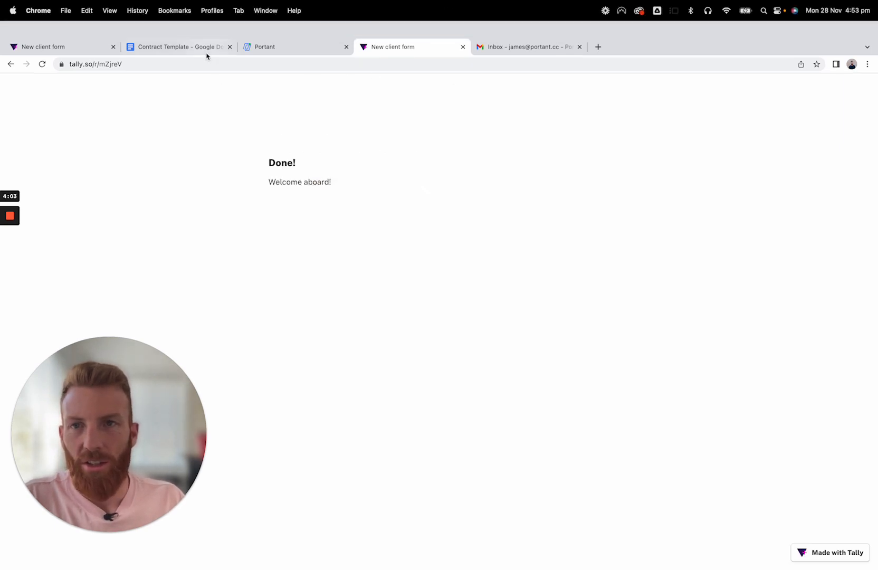
- Check Tally's webhook events log and the New client form data source in Portant for the new submission's event
click(73, 47)
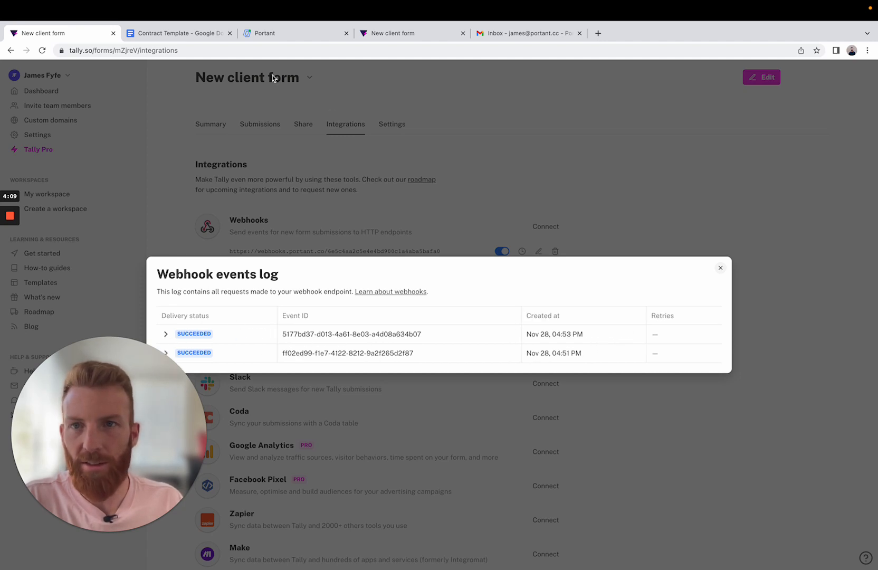
click(268, 33)
click(308, 141)
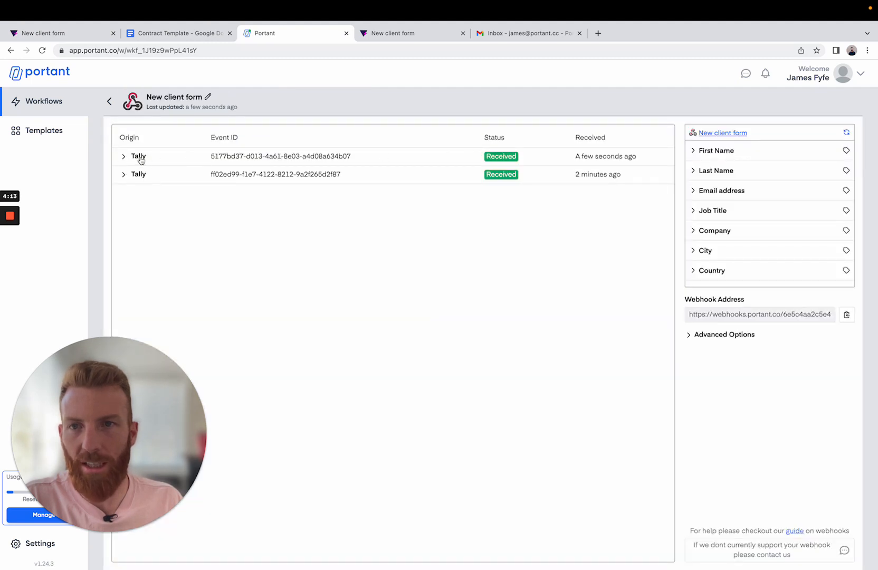
click(123, 156)
click(124, 157)
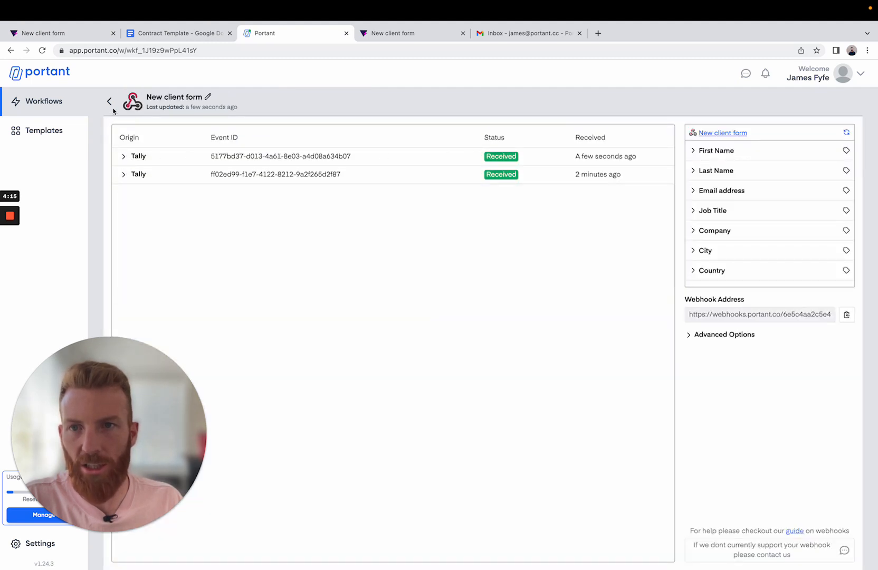
click(109, 101)
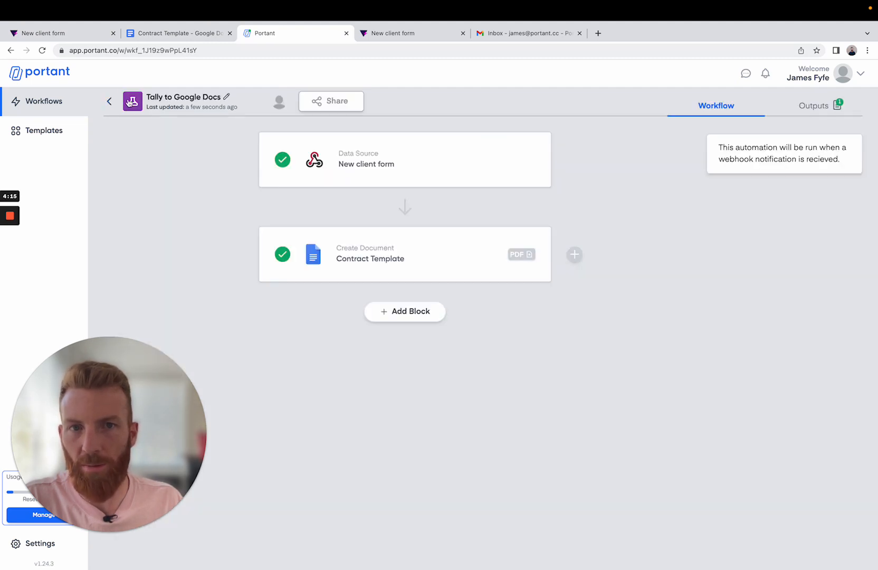
- Expand the submission's entry in the workflow outputs and open the generated contract for review
click(824, 112)
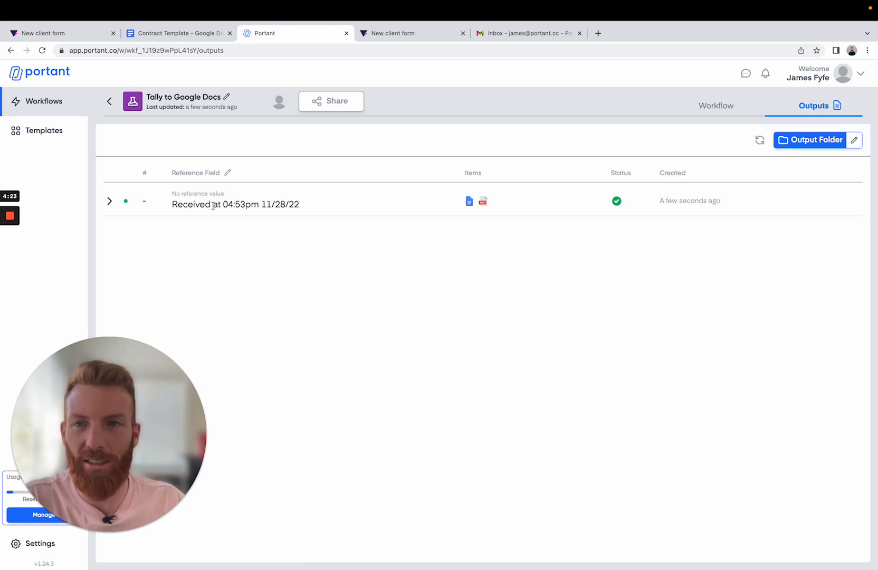
click(109, 203)
click(255, 260)
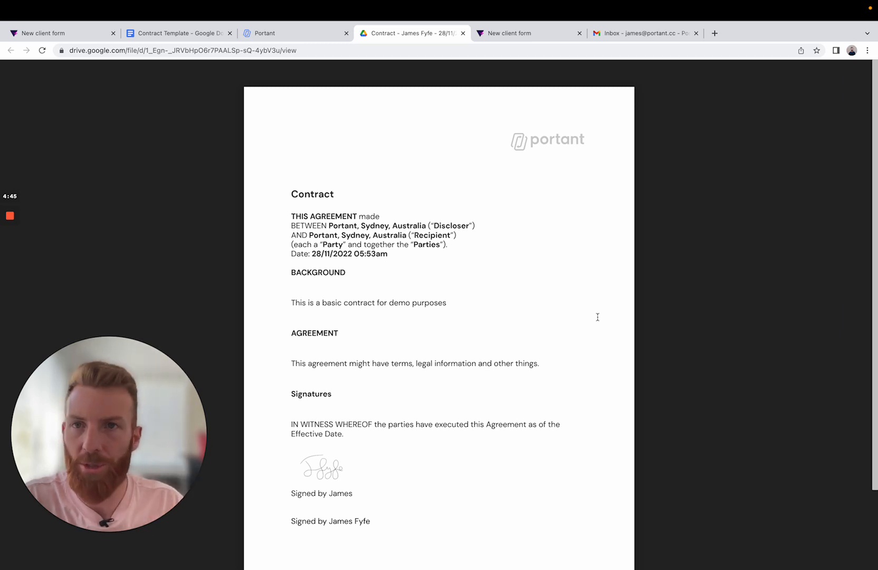
- Make the Contract Template block's document signable in Portant and insert a Signature field for Recipient #1
click(283, 38)
click(700, 109)
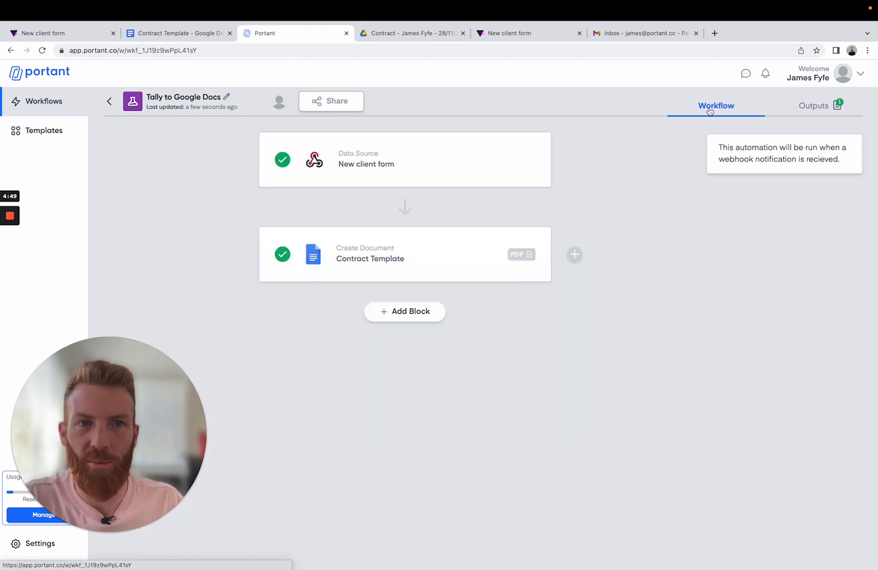
click(417, 267)
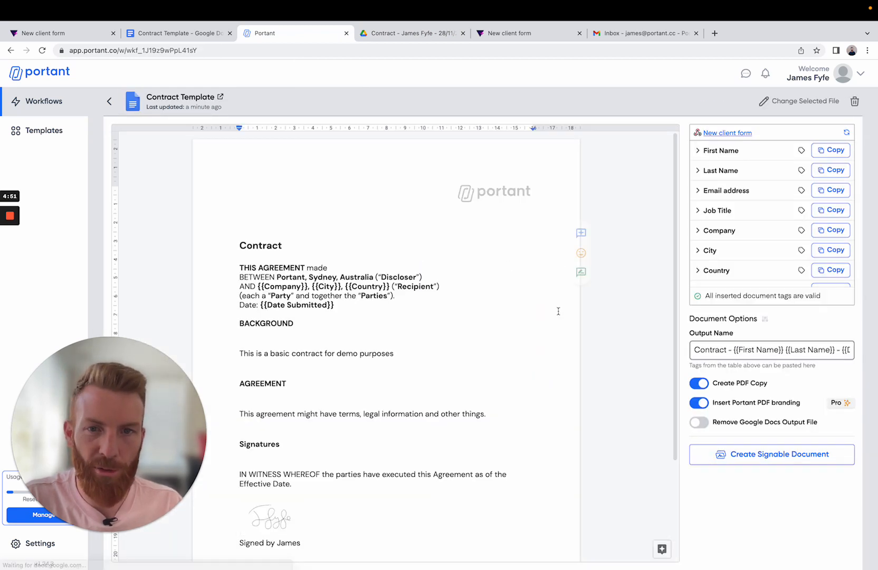
click(758, 463)
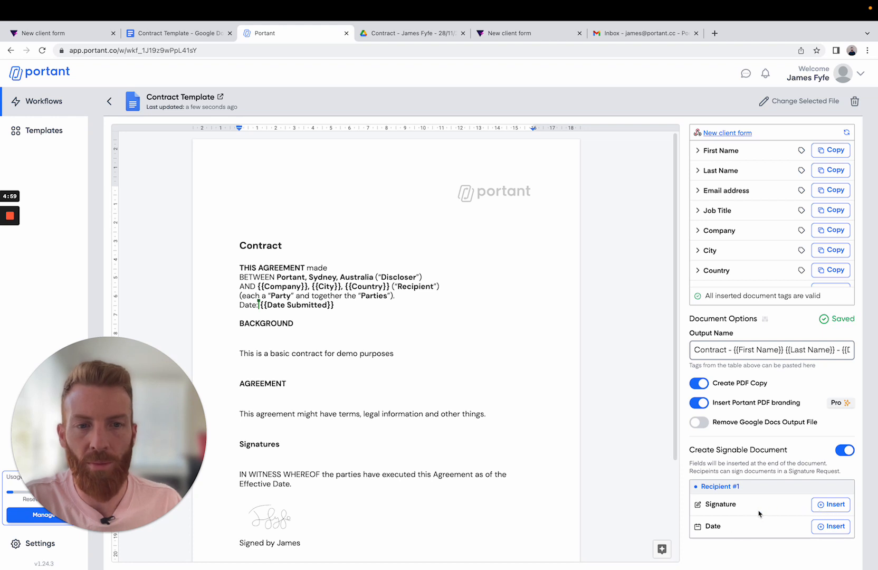
click(831, 507)
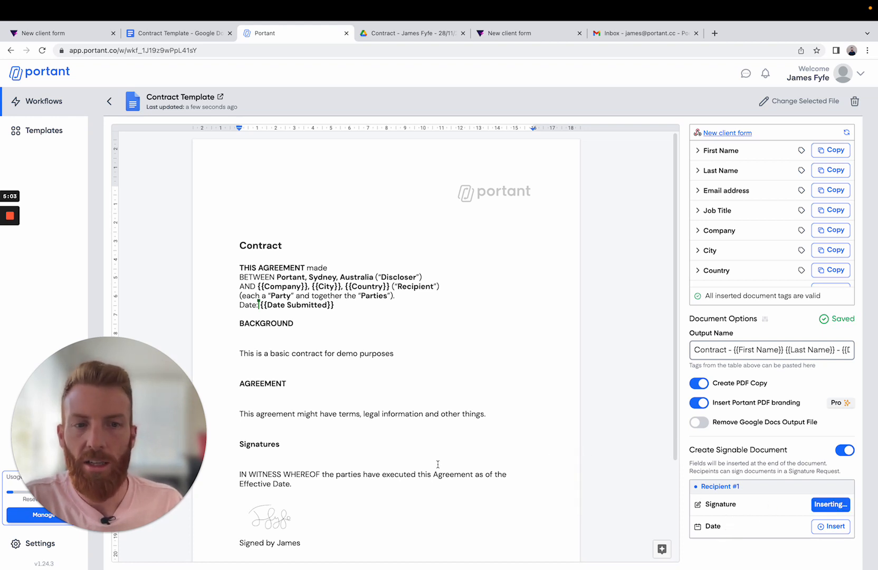
- Move the signature field from the end of the contract to just above "Signed by {{First Name}} {{Last Name}}", keeping only one copy
scroll(428, 474, down, 2)
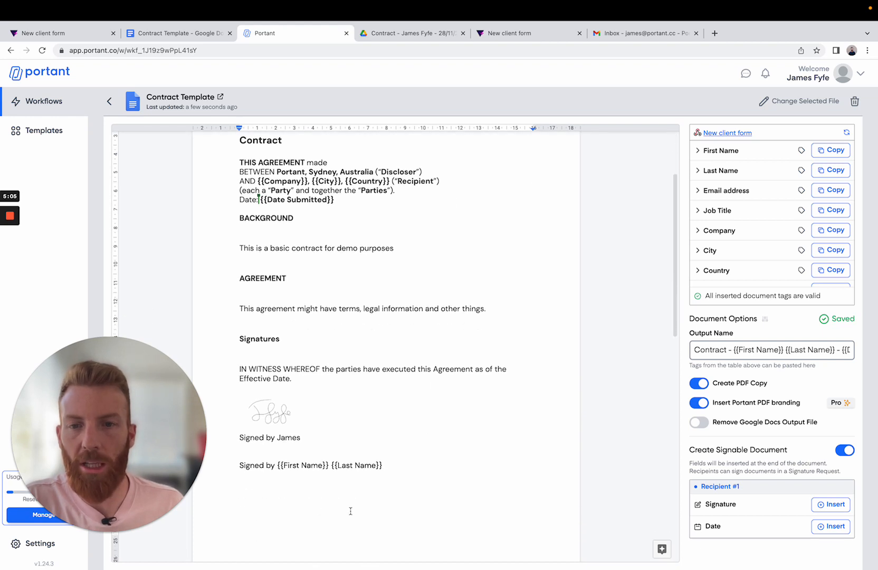
scroll(354, 510, down, 2)
scroll(355, 510, down, 2)
click(304, 505)
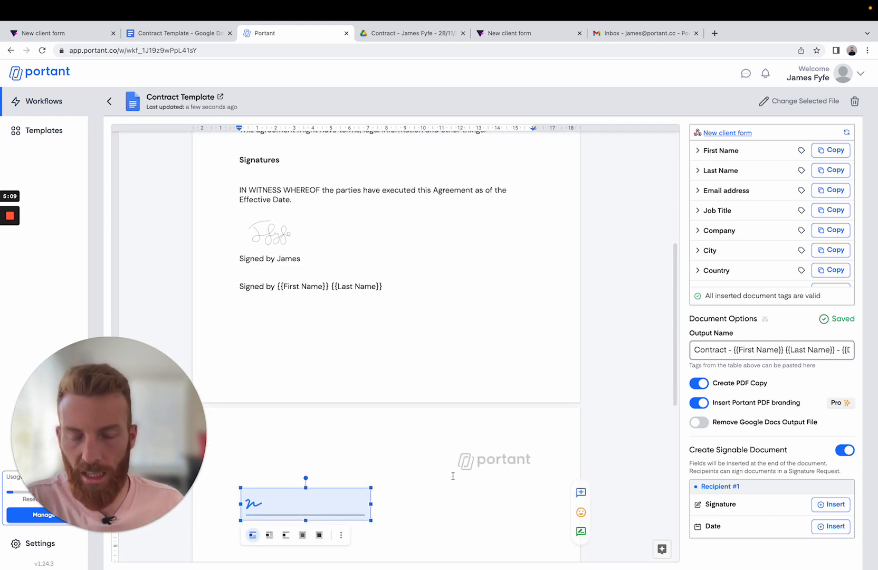
key(Delete)
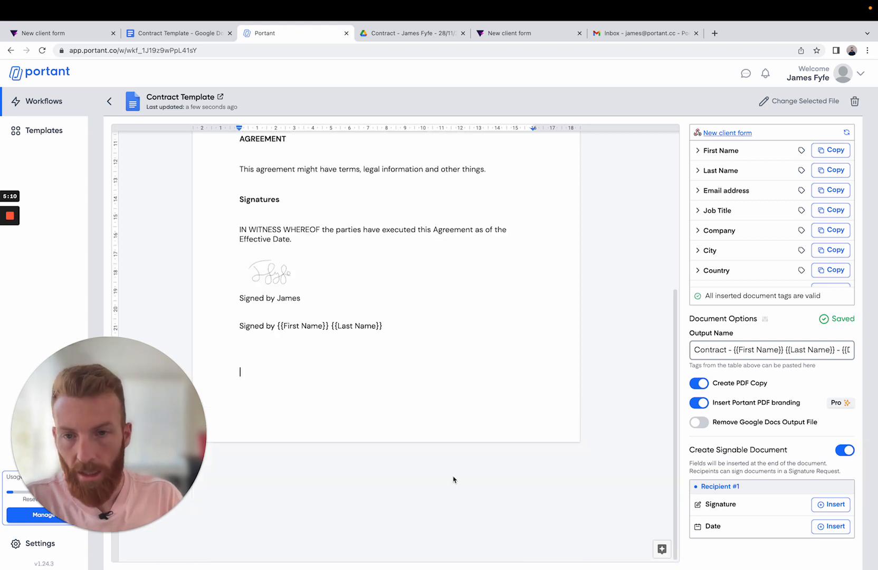
double_click(266, 316)
click(264, 314)
key(super+v)
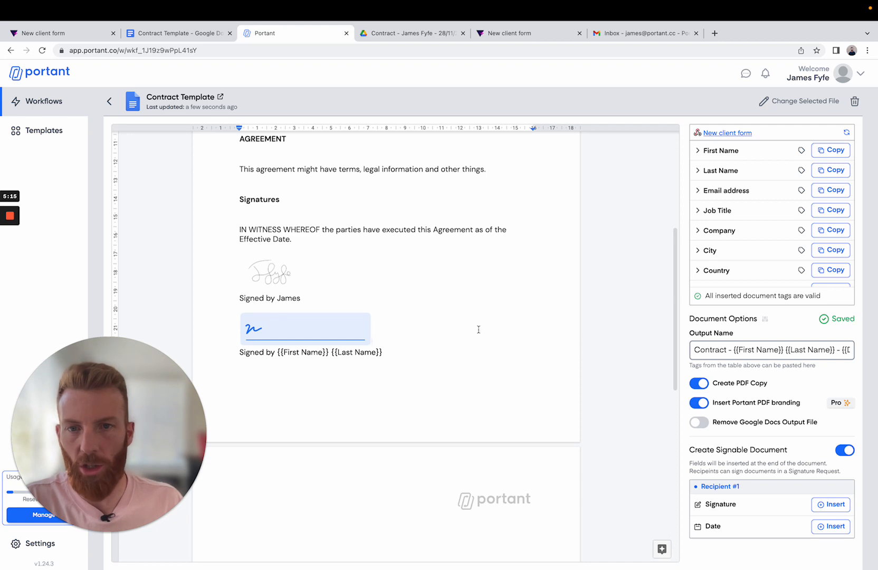
key(super+v)
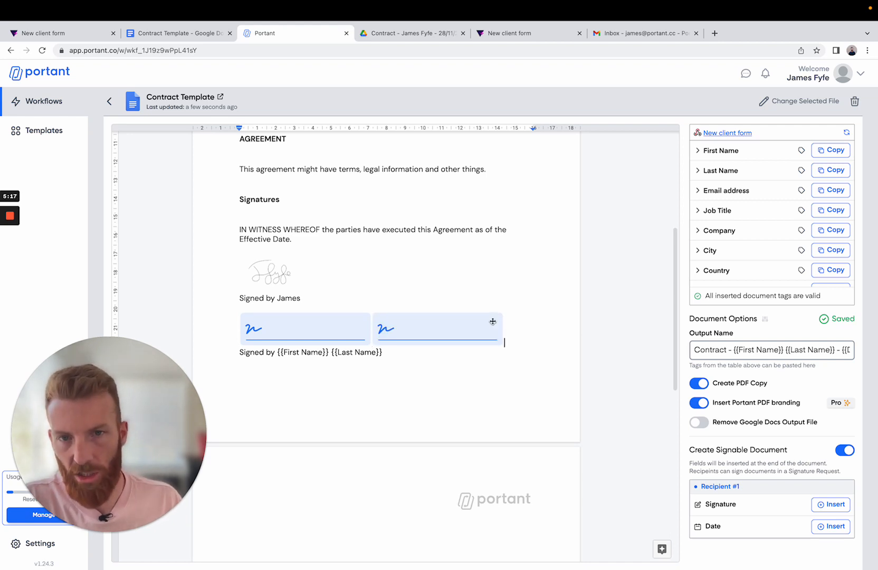
key(BackSpace)
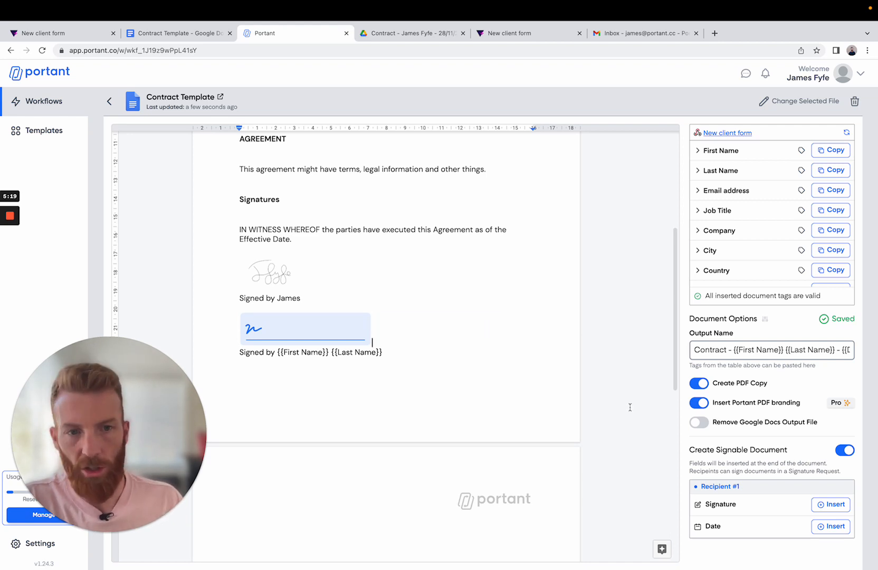
- Insert a Date field for Recipient #1 at the end of the contract template
click(829, 526)
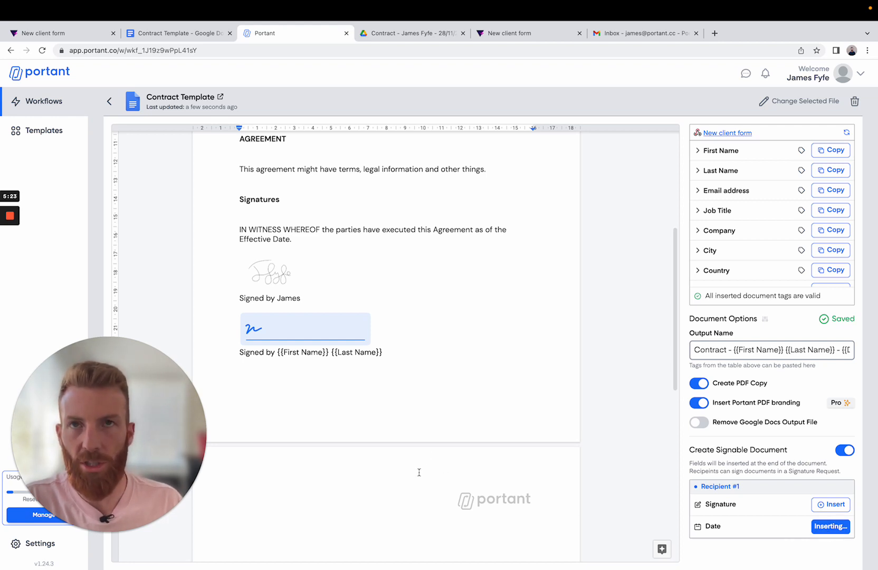
scroll(419, 472, down, 5)
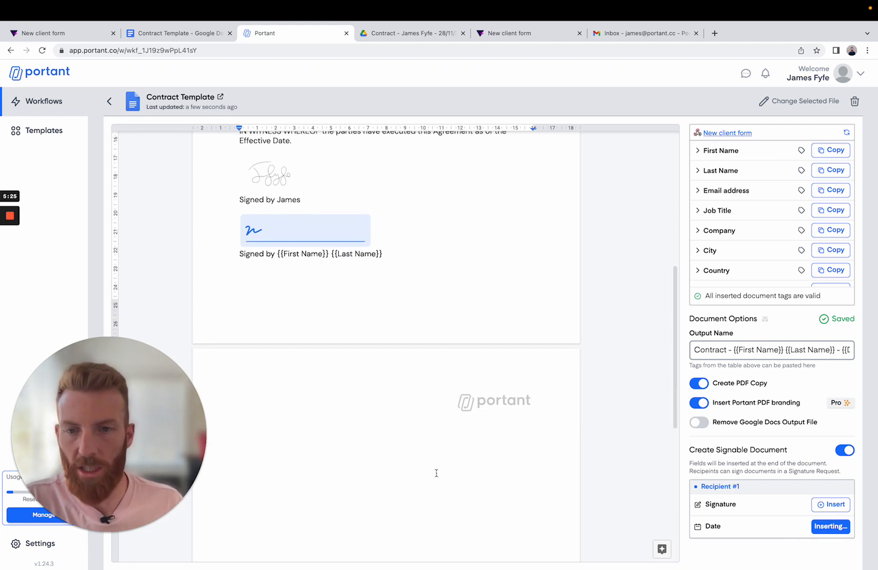
scroll(392, 489, down, 2)
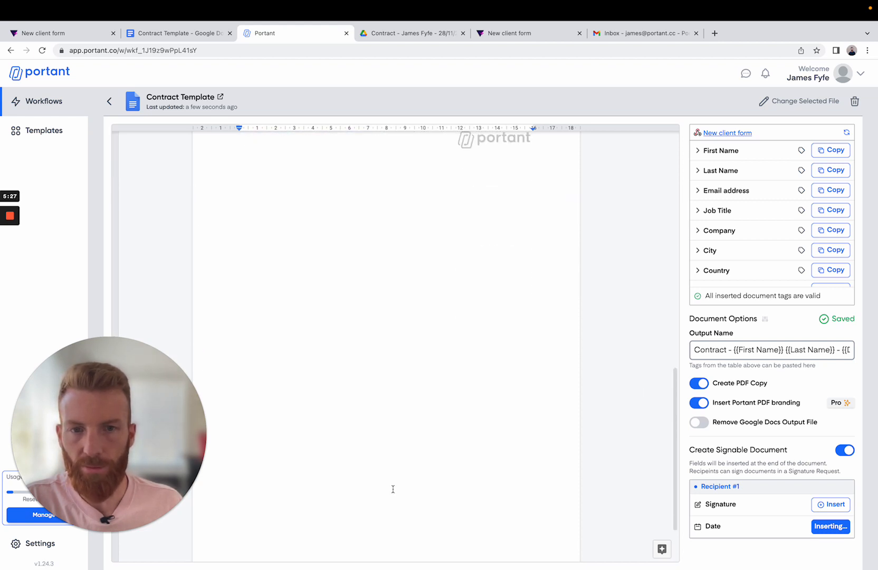
scroll(394, 487, up, 7)
scroll(338, 465, down, 1)
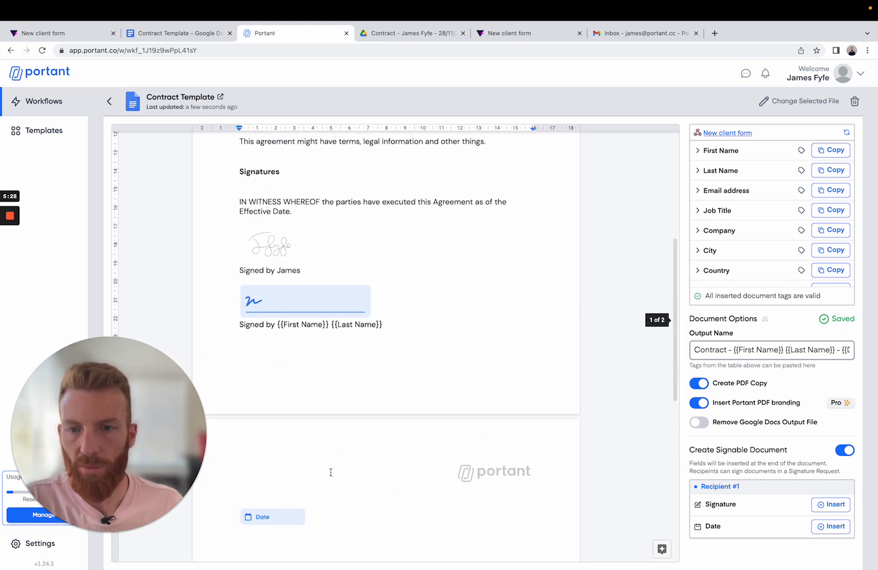
- Move the Date field from the end of the contract to beside the signature field above "Signed by {{First Name}} {{Last Name}}"
click(270, 516)
key(Delete)
click(386, 311)
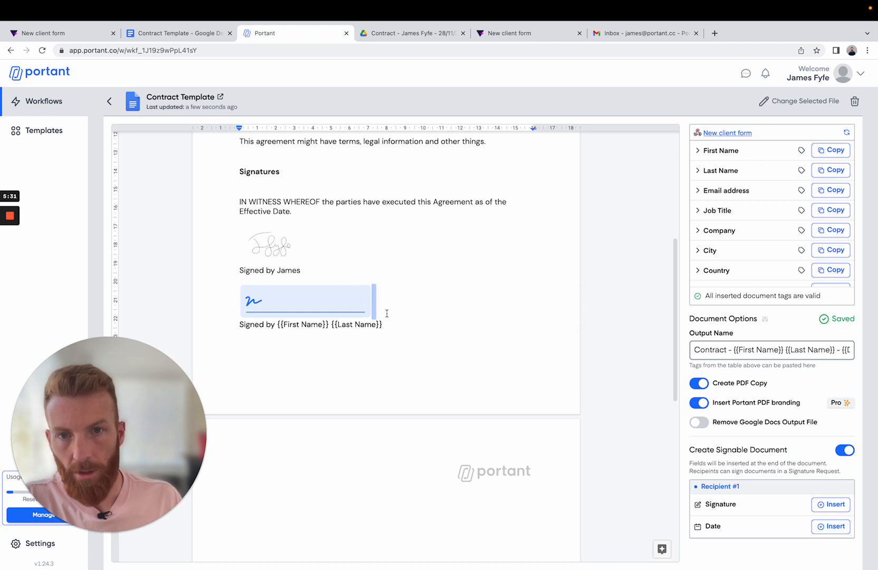
key(super+v)
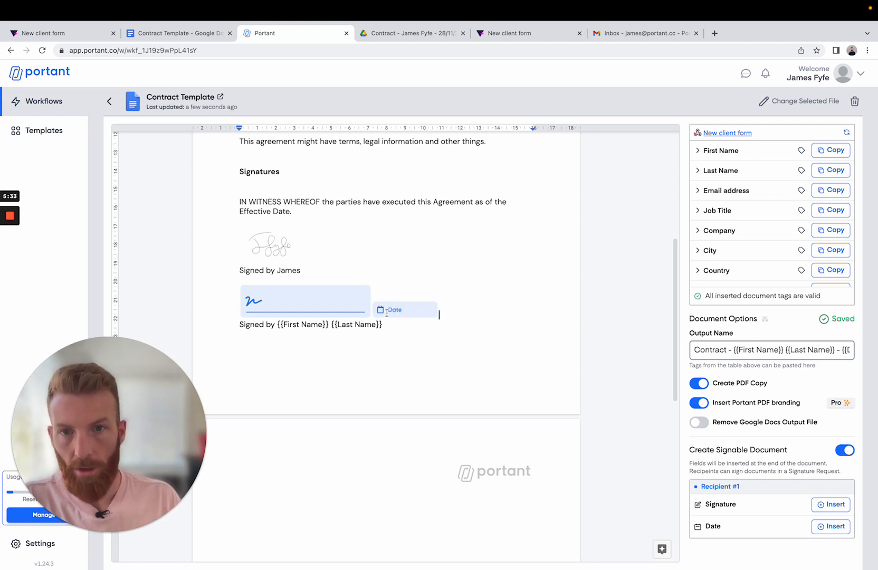
click(325, 498)
key(BackSpace)
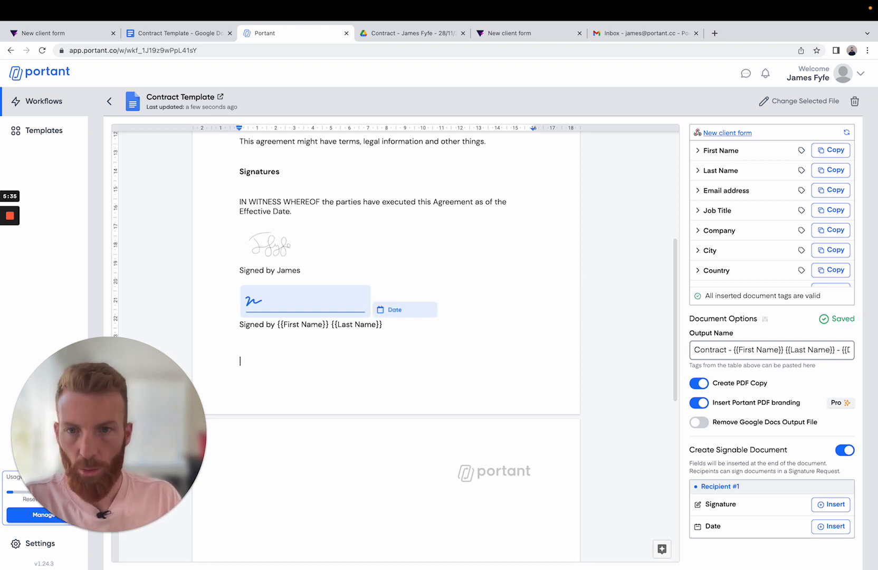
scroll(489, 342, up, 1)
scroll(489, 343, up, 4)
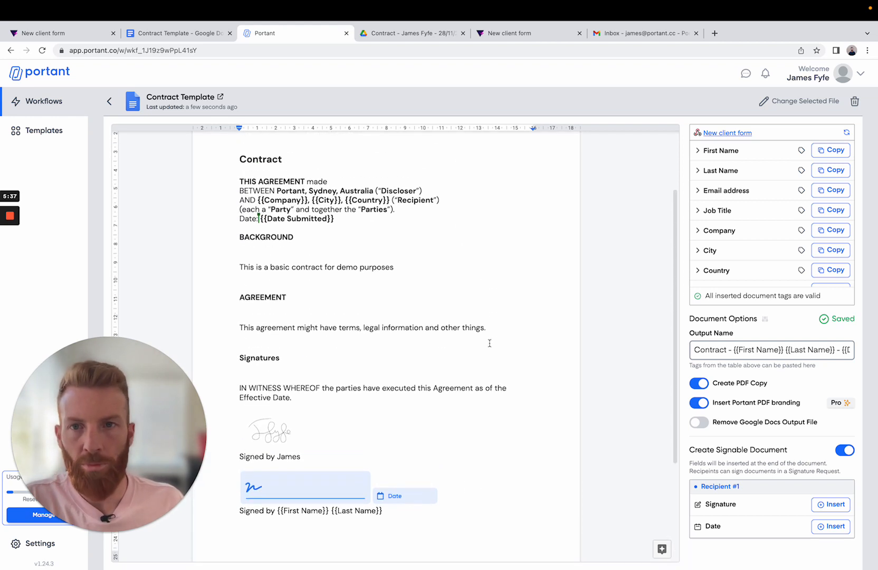
scroll(490, 343, up, 1)
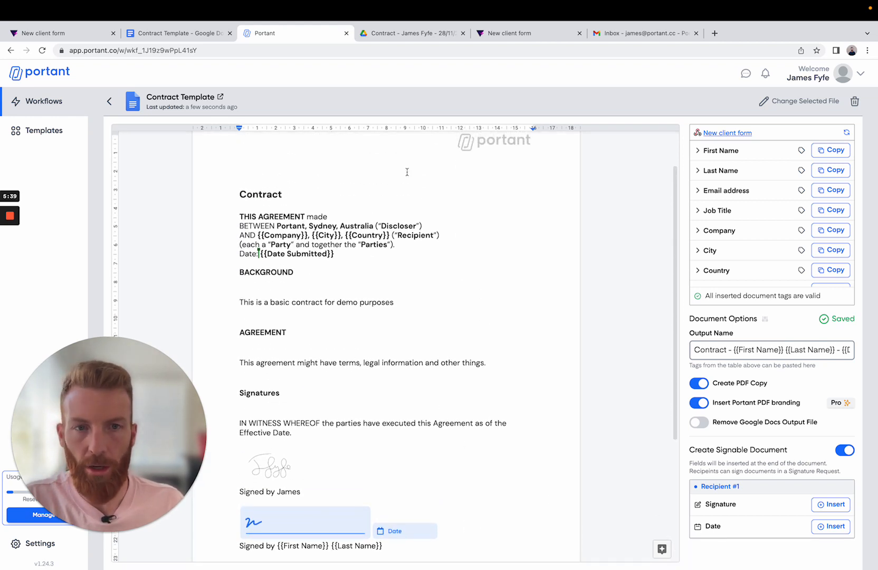
- Open the Request Signature block and map the 1st recipient's name to First Name and email to Email address
click(109, 102)
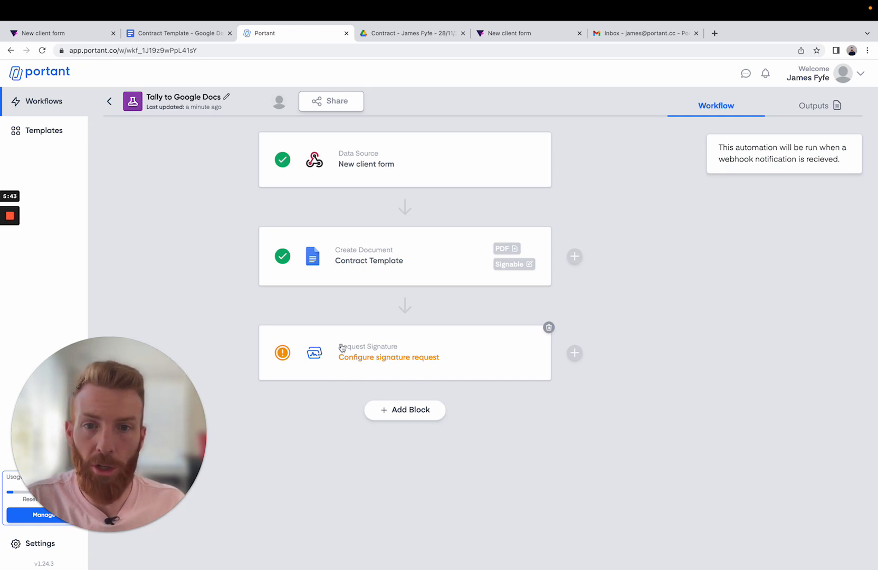
click(394, 357)
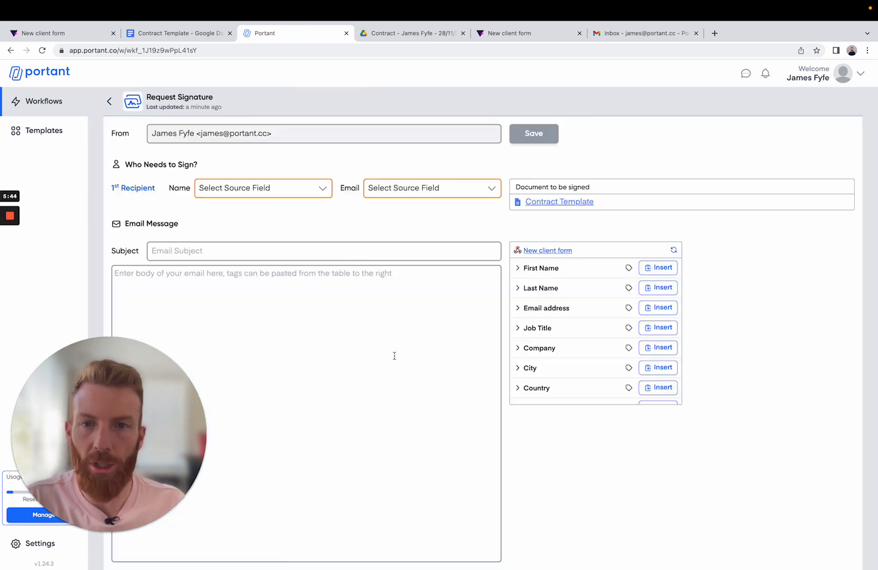
click(308, 193)
click(290, 200)
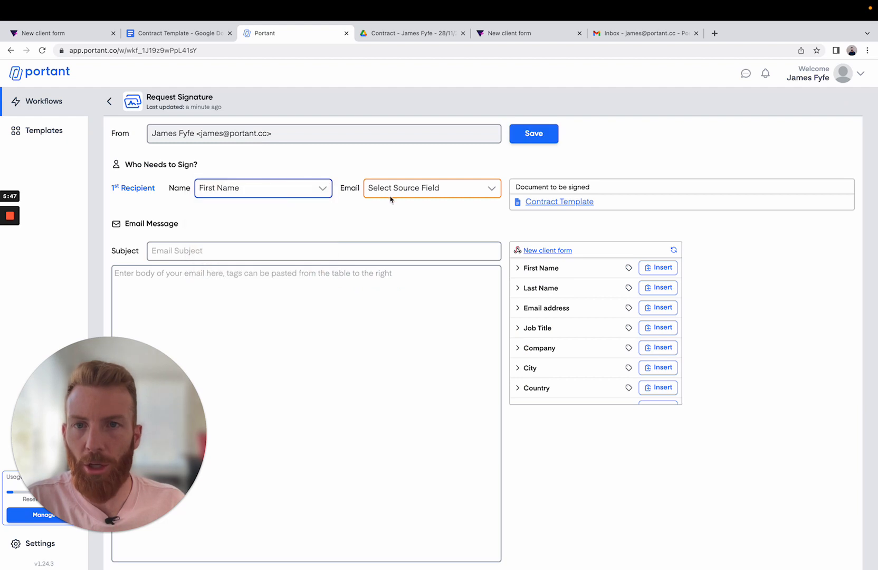
click(391, 199)
click(416, 226)
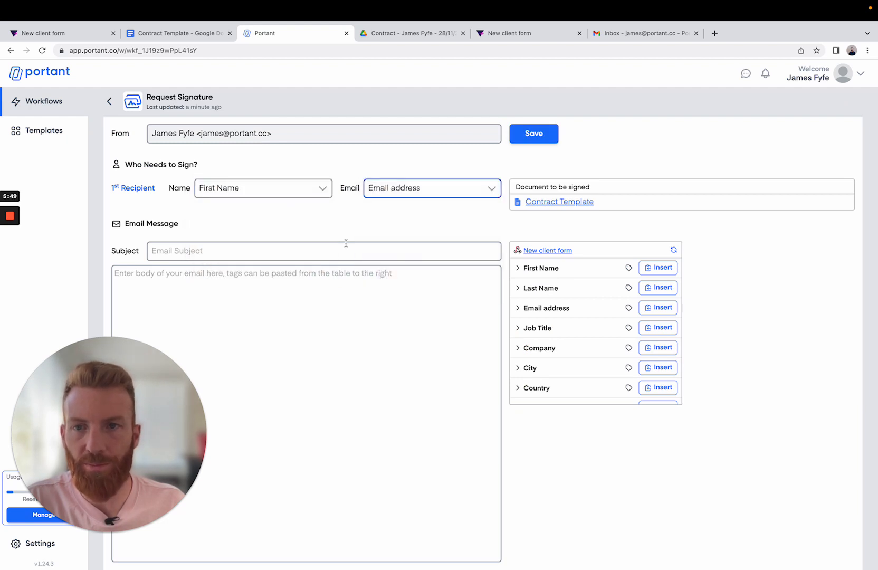
- Write the signature request email with subject "Please sign this {{First Name}}" and body "Thanks", save it and return to the workflow
click(293, 249)
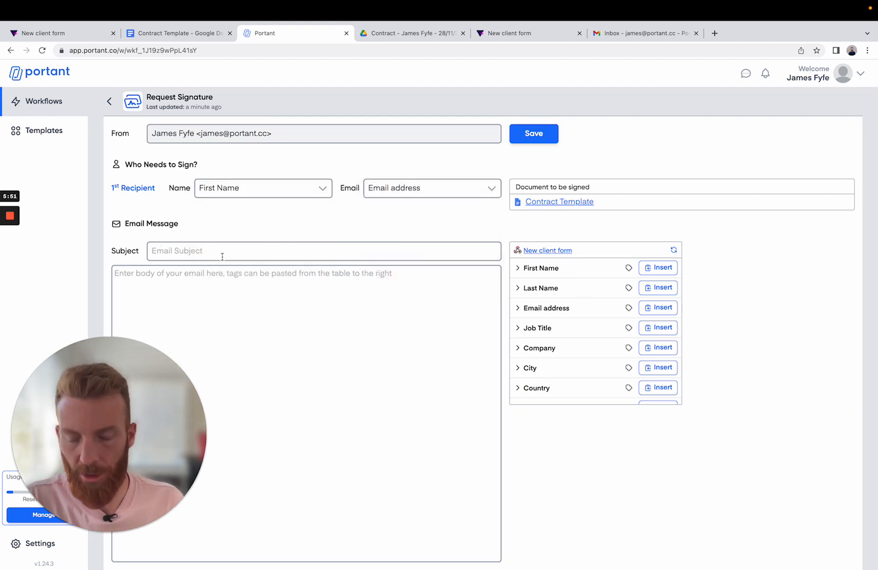
text(Please sign this)
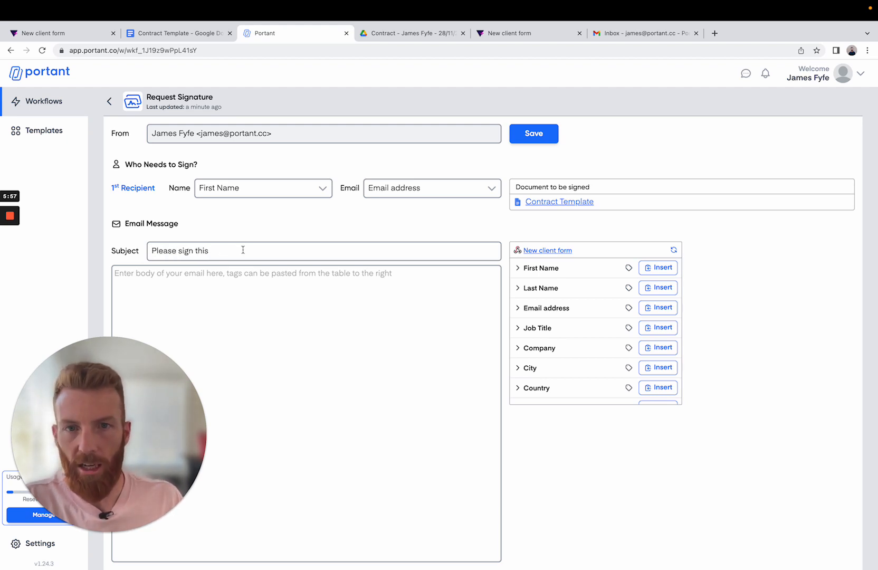
click(652, 269)
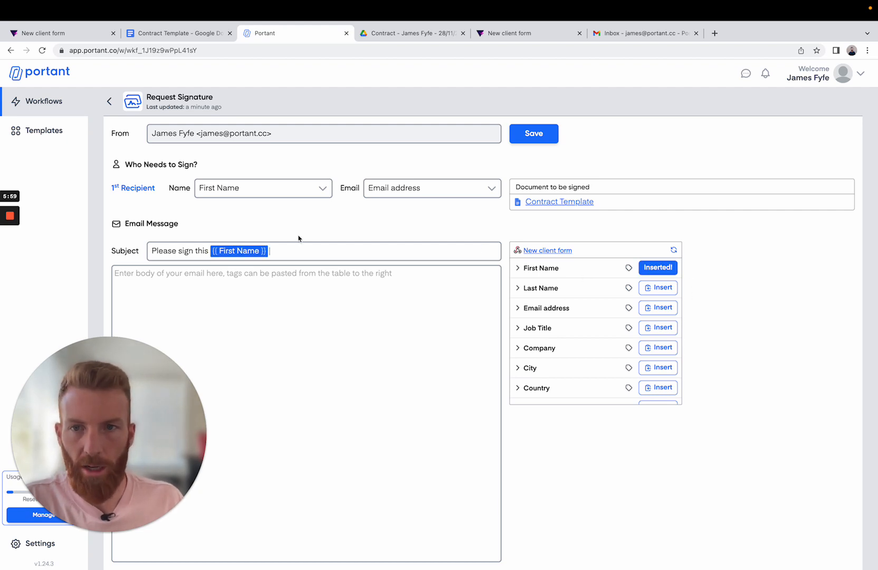
click(215, 286)
text(Th)
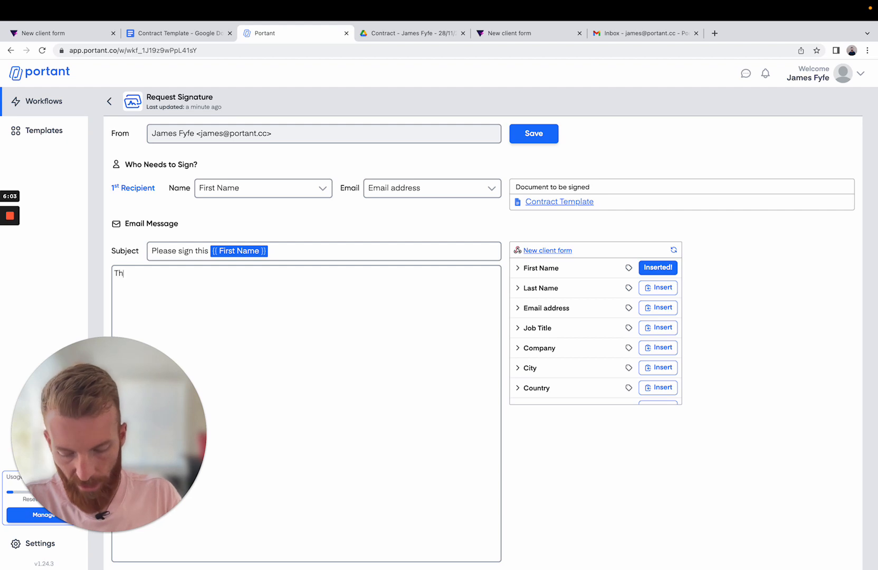
text(anks)
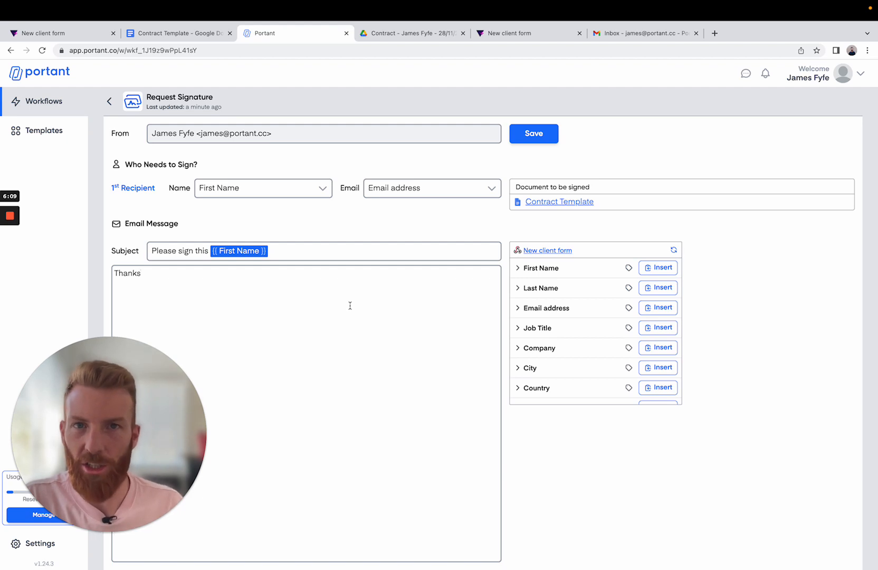
click(521, 140)
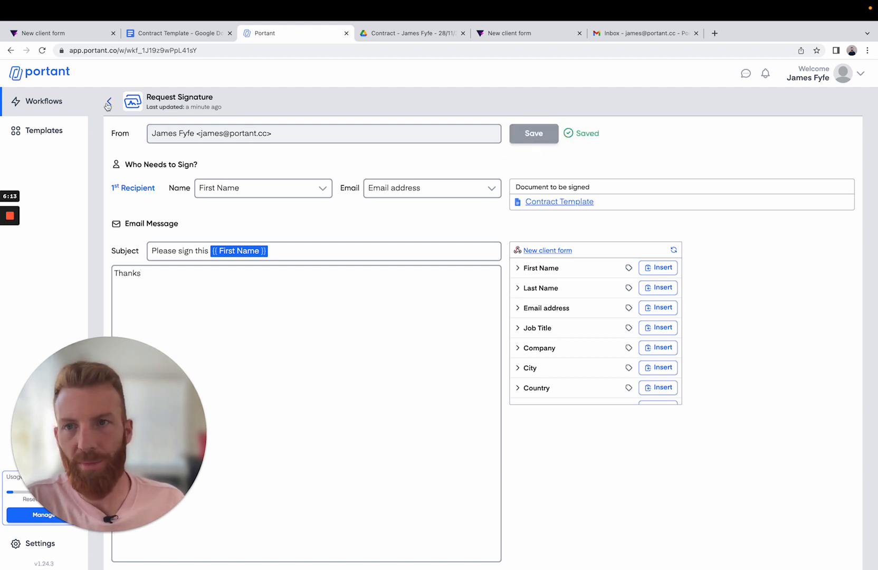
click(108, 102)
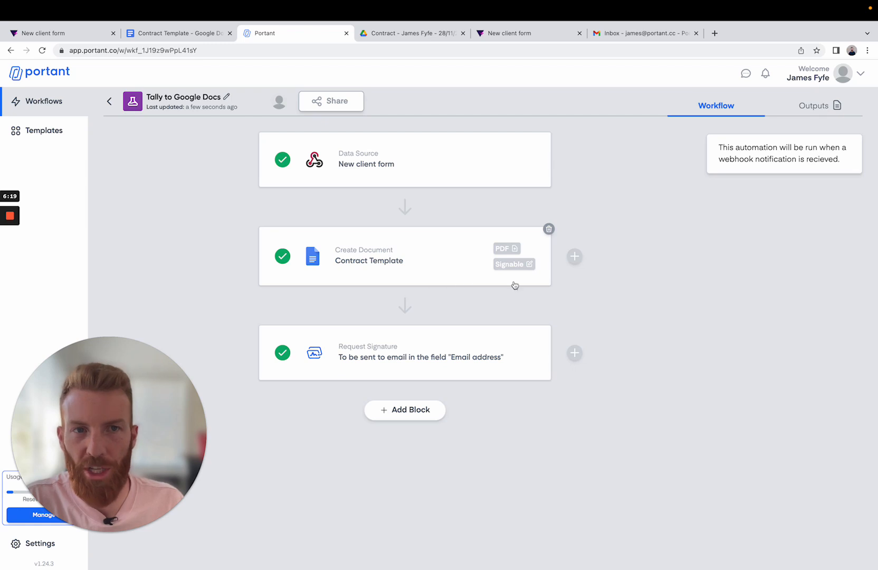
- Switch to the Tally New client form, reload it blank and fill in the client's first name, last name and email address
click(515, 34)
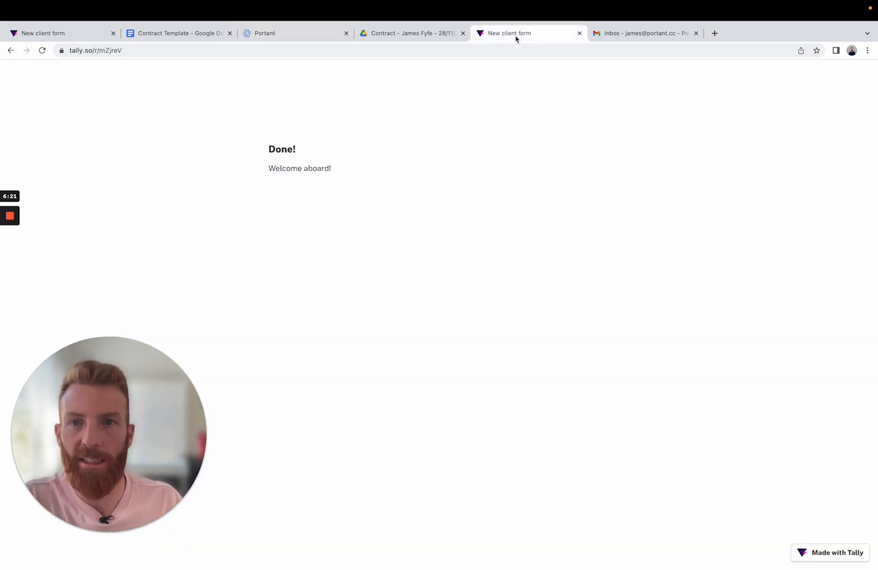
click(42, 64)
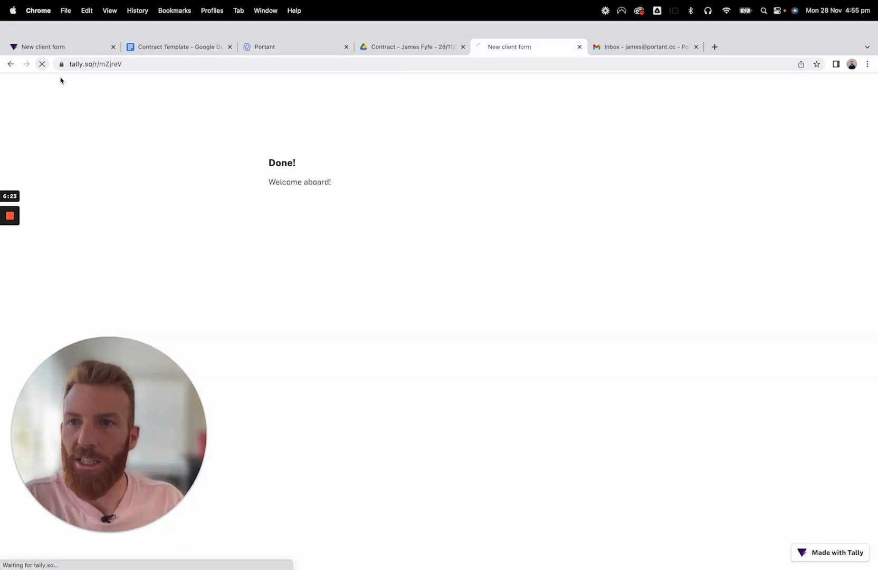
click(337, 183)
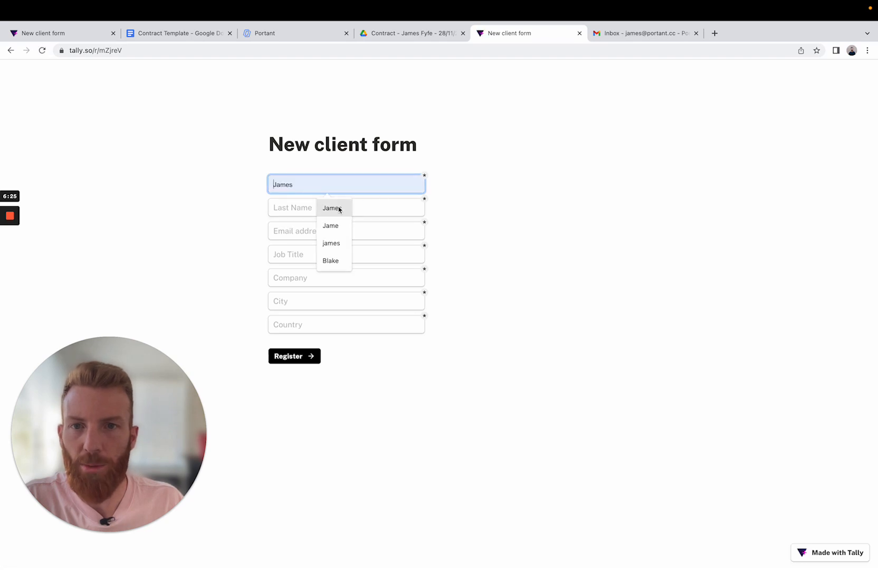
click(339, 209)
click(332, 212)
click(337, 231)
click(308, 230)
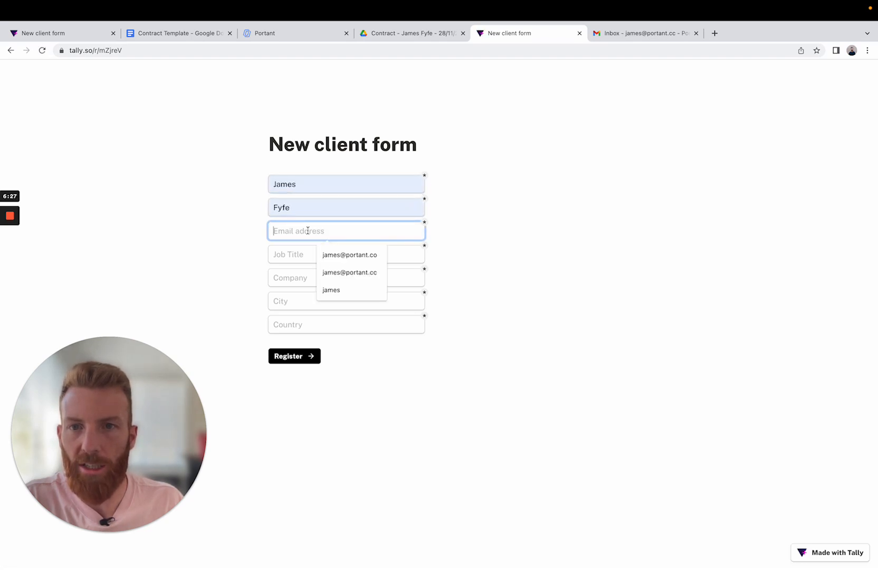
click(339, 272)
- Fill in job title Founder, company Portant, city Sydney and country Australia, and submit the form
click(288, 253)
click(321, 294)
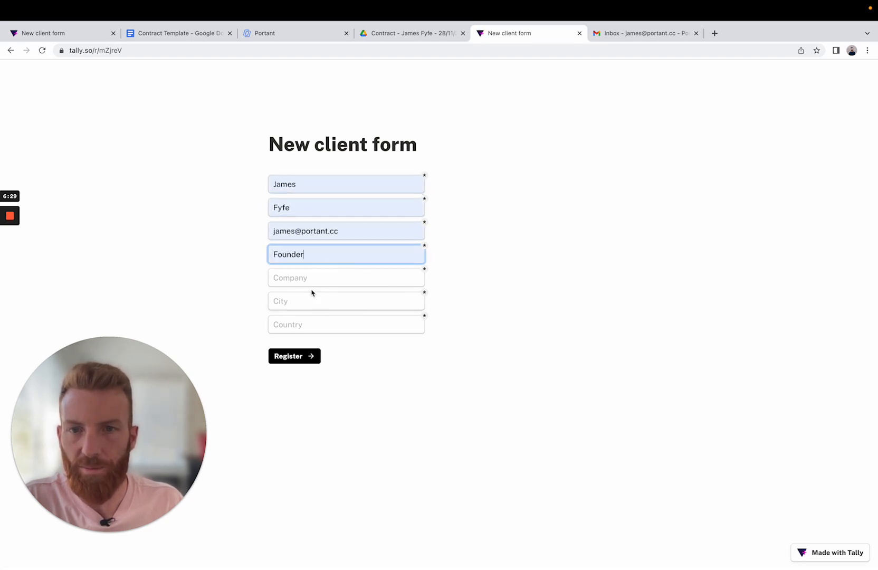
click(300, 278)
click(326, 302)
click(304, 301)
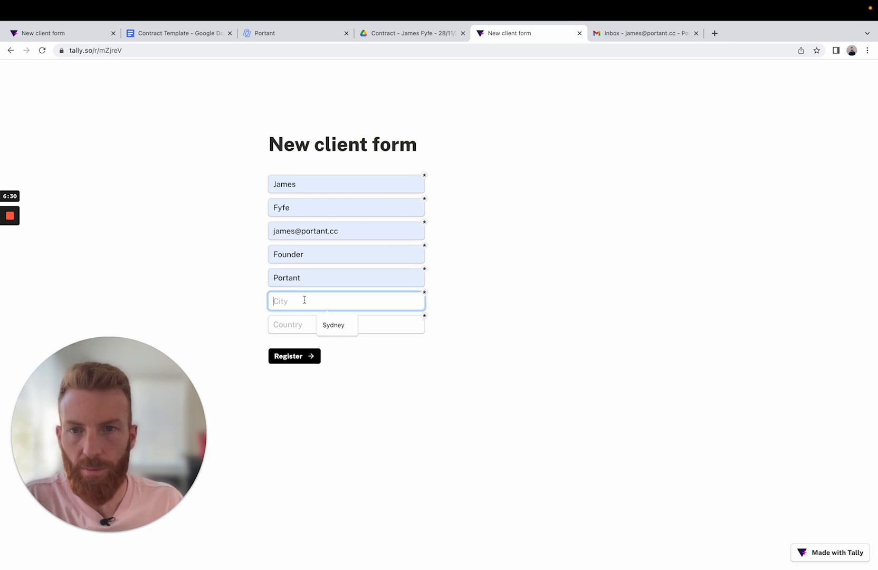
click(331, 327)
click(303, 324)
click(333, 348)
click(310, 357)
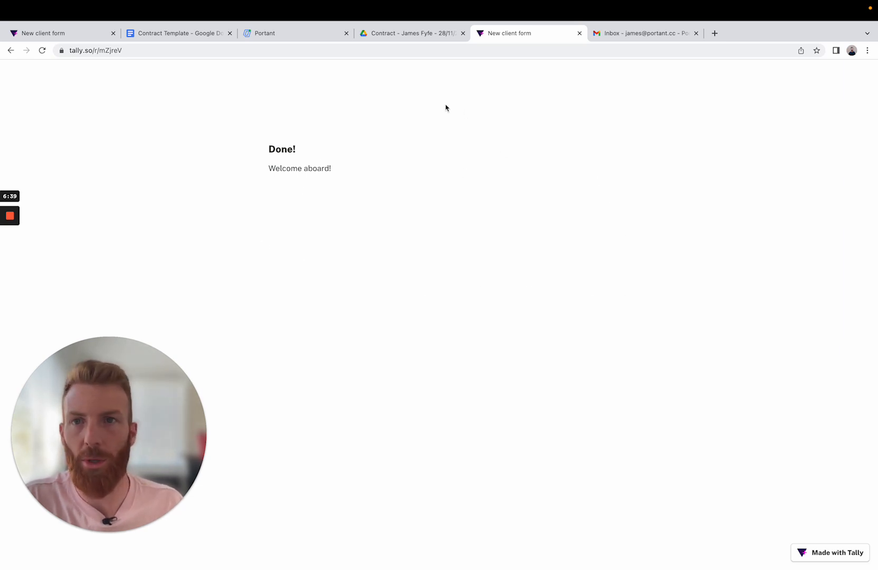
- Check the newest entry in the Portant workflow outputs for its generated documents and signature email
click(296, 36)
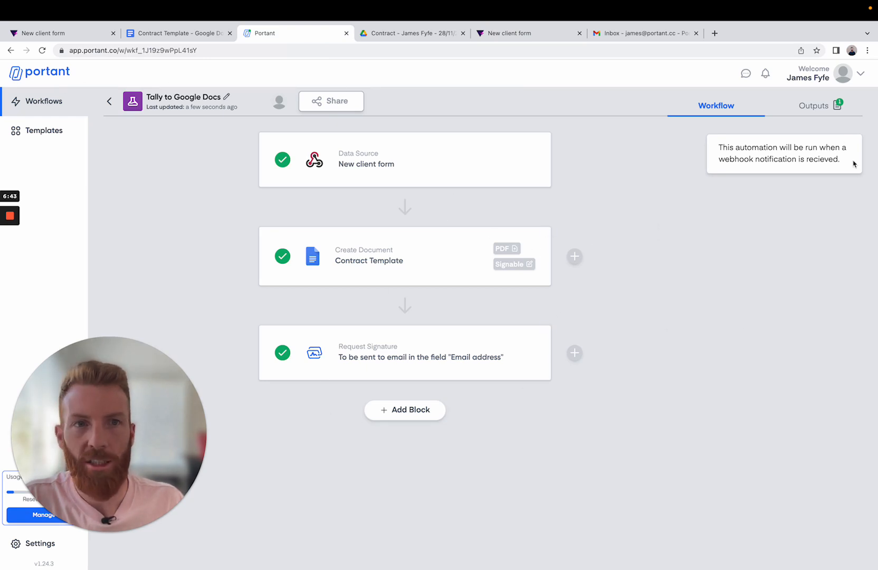
click(814, 105)
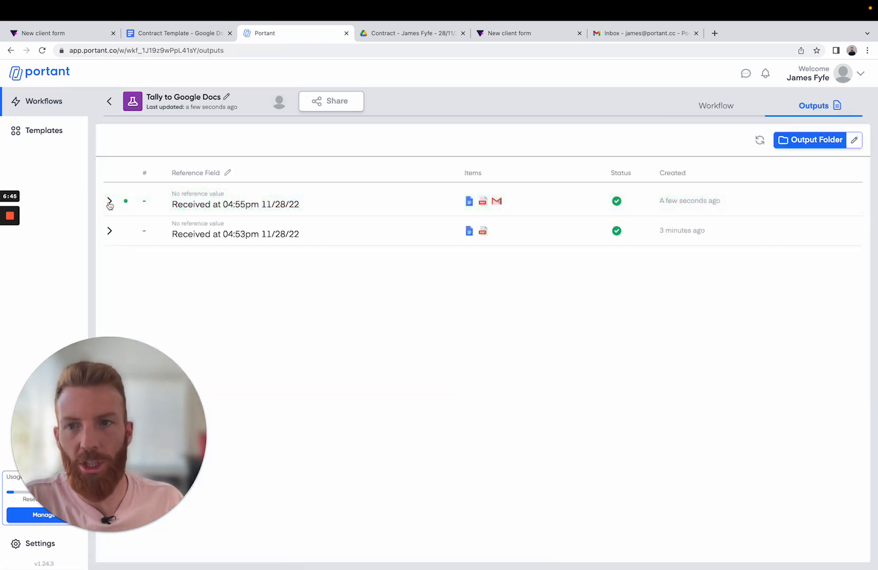
click(110, 202)
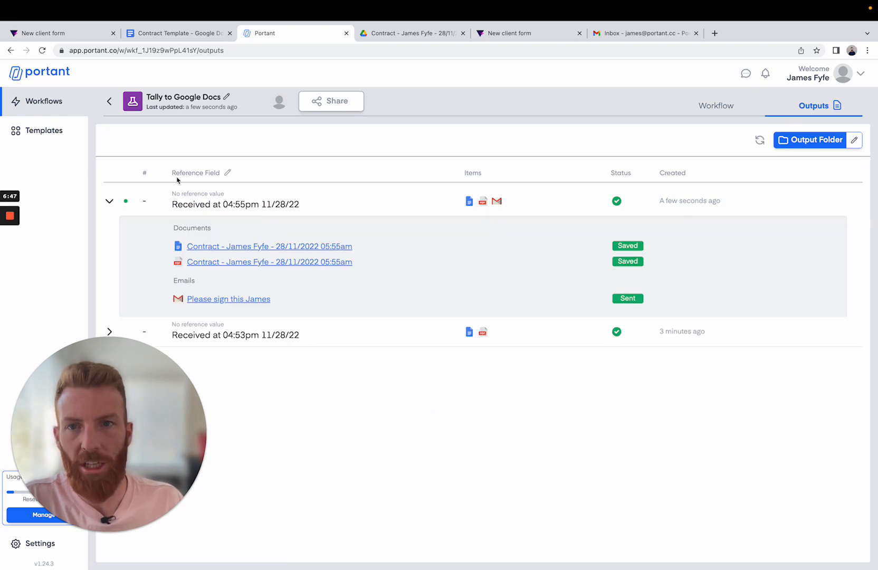
click(110, 203)
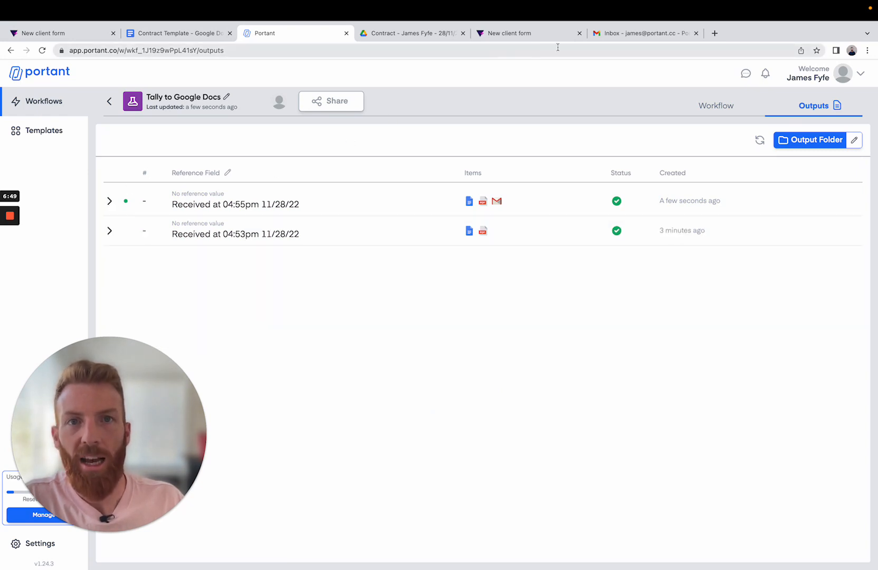
- Switch to Gmail, refresh the inbox, open the signature request email and open its contract for review and signing
click(628, 37)
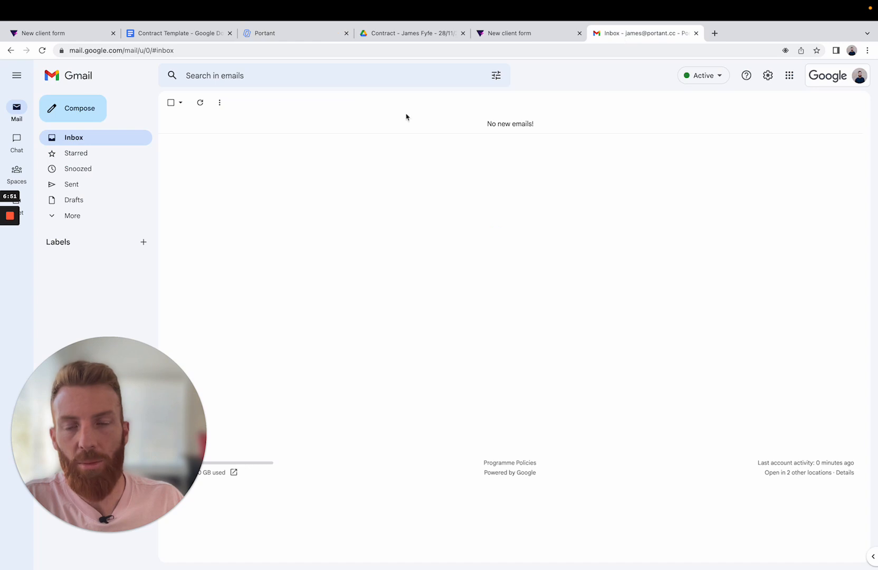
click(42, 51)
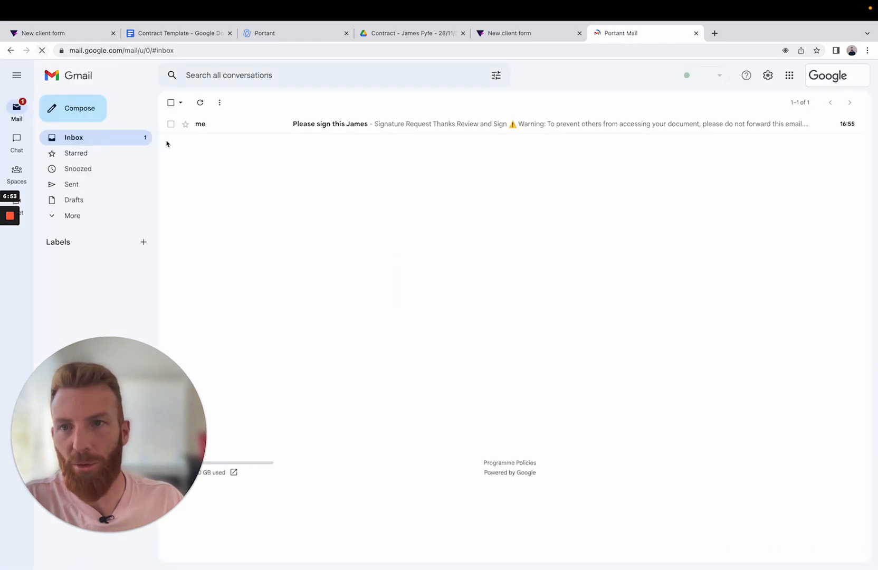
click(306, 125)
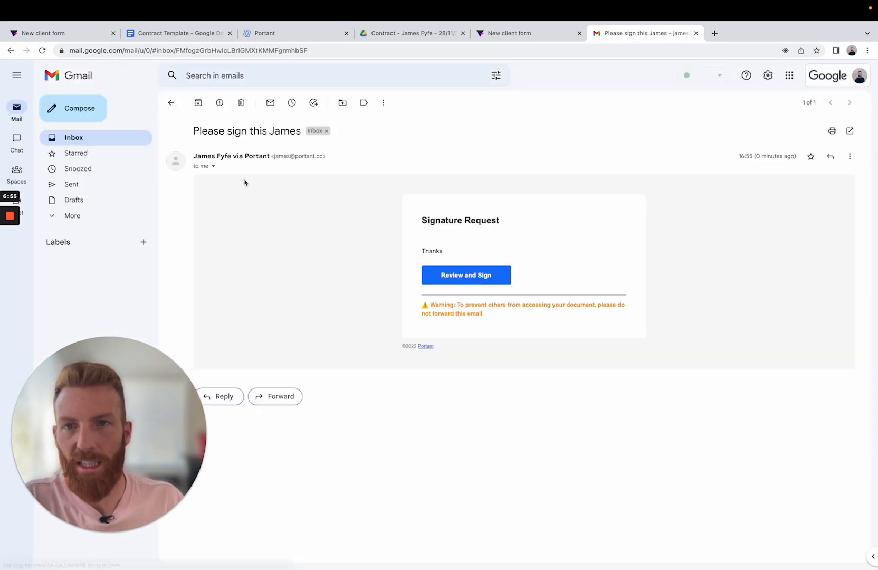
click(460, 276)
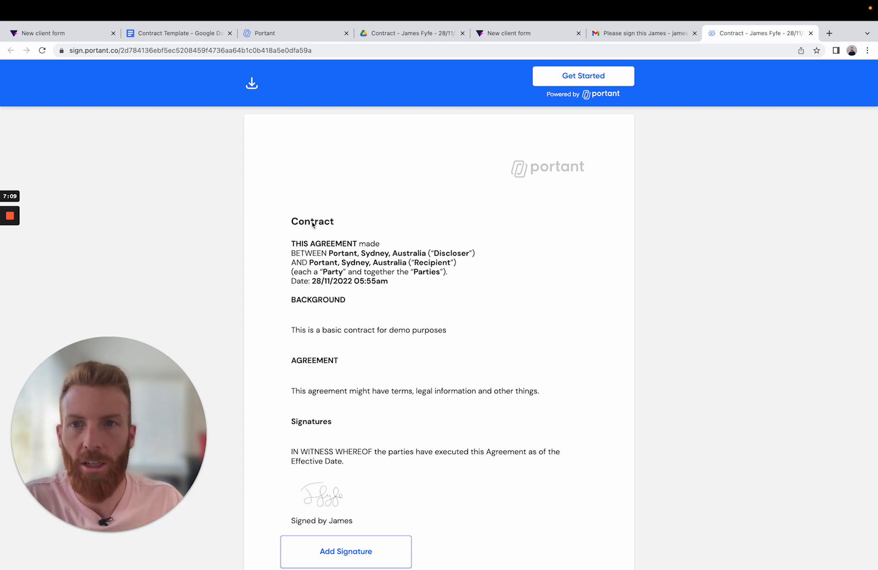
- Download a copy of the contract, and sign it with a hand-drawn signature, agreeing to the terms to submit it
click(252, 84)
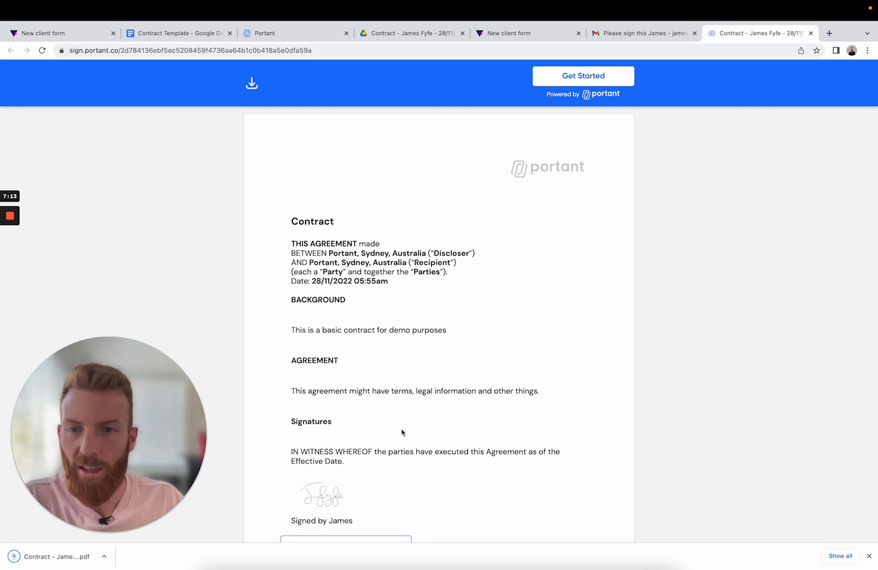
scroll(401, 432, down, 2)
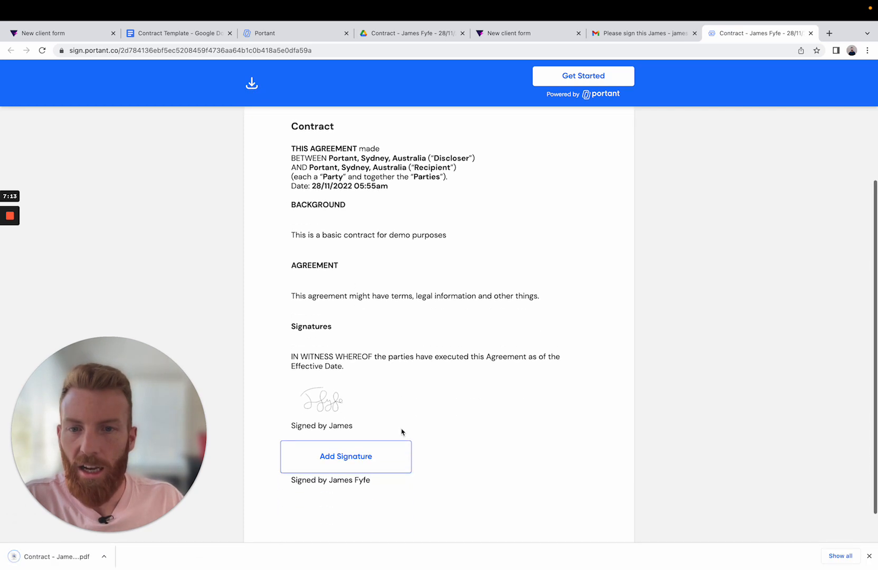
click(365, 462)
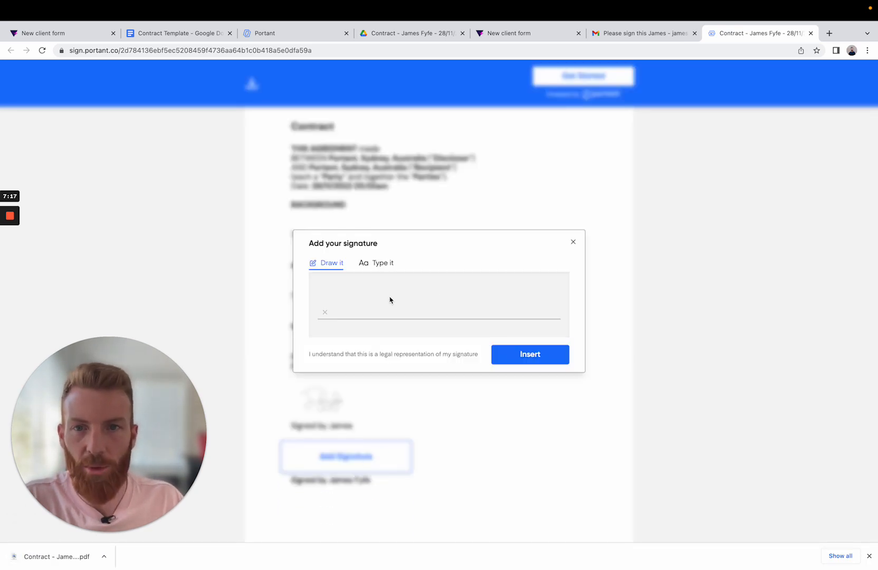
click(377, 263)
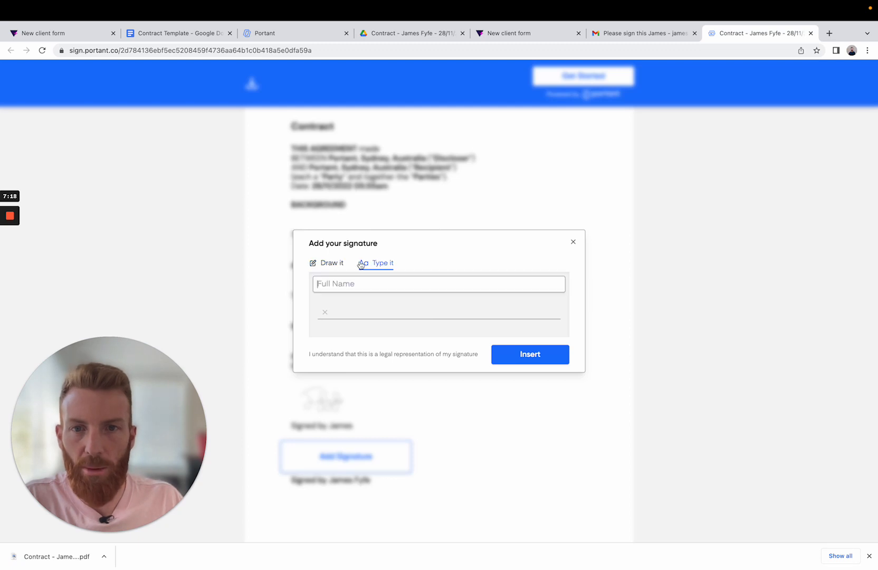
click(326, 267)
mouse_move(368, 293)
mouse_down()
mouse_move(412, 303)
mouse_move(474, 296)
mouse_move(368, 296)
mouse_move(408, 308)
mouse_up()
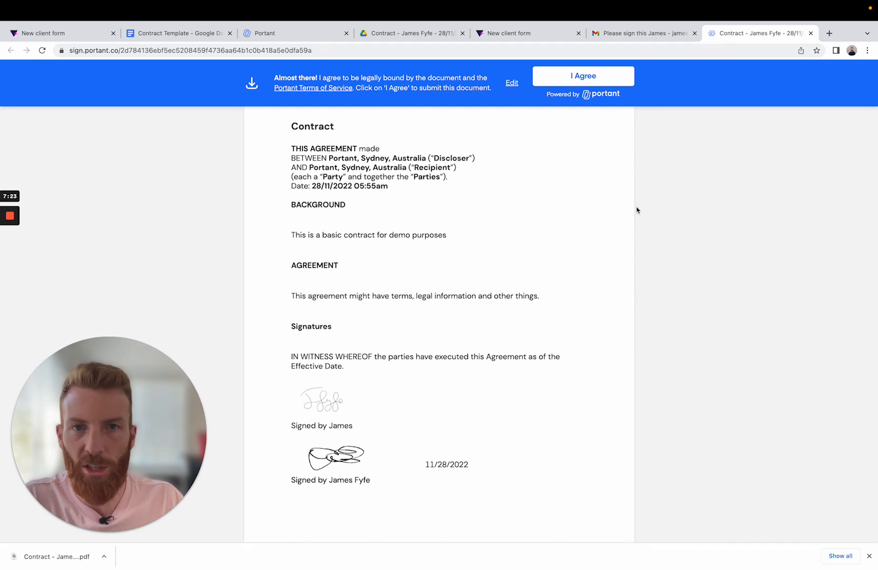
click(579, 77)
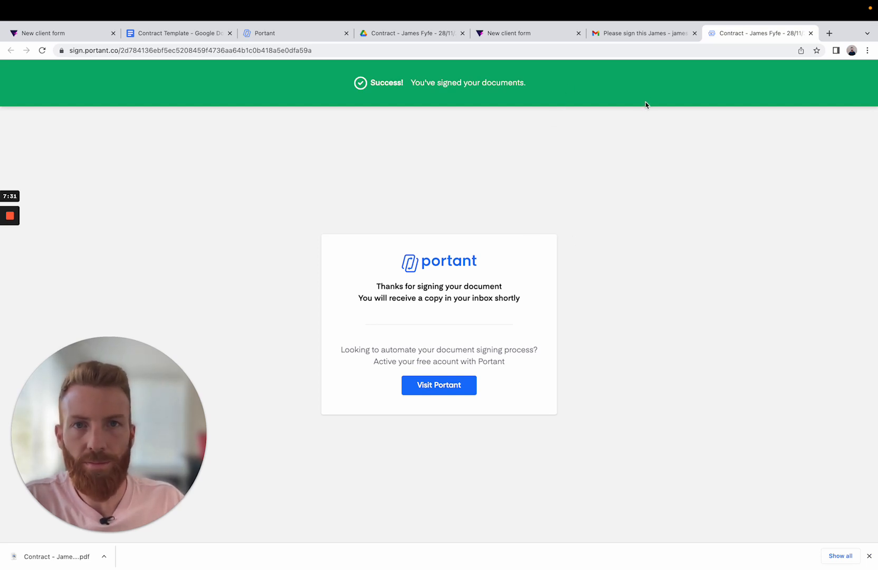
- Switch to the Portant workflow outputs, open the output folder in Google Drive and view the [SIGNED] contract PDF with its signatures
click(275, 38)
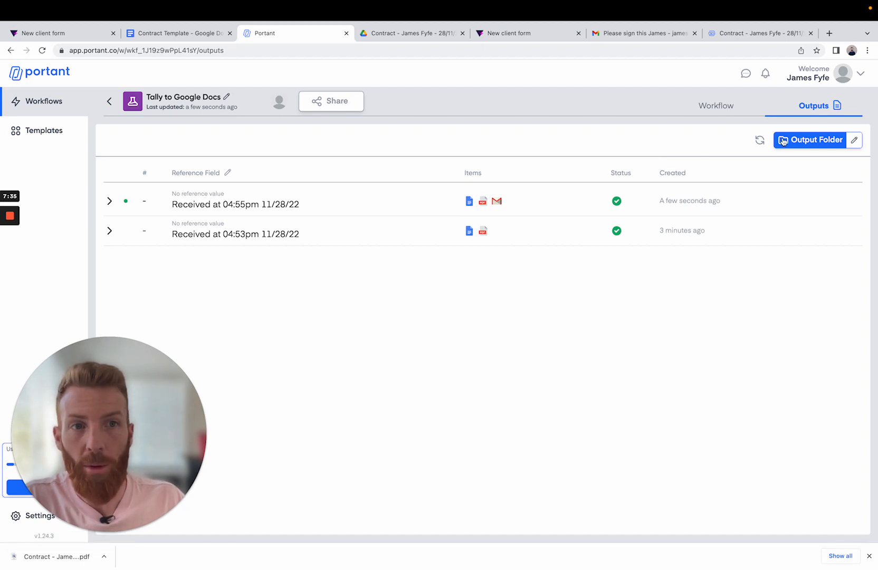
click(810, 141)
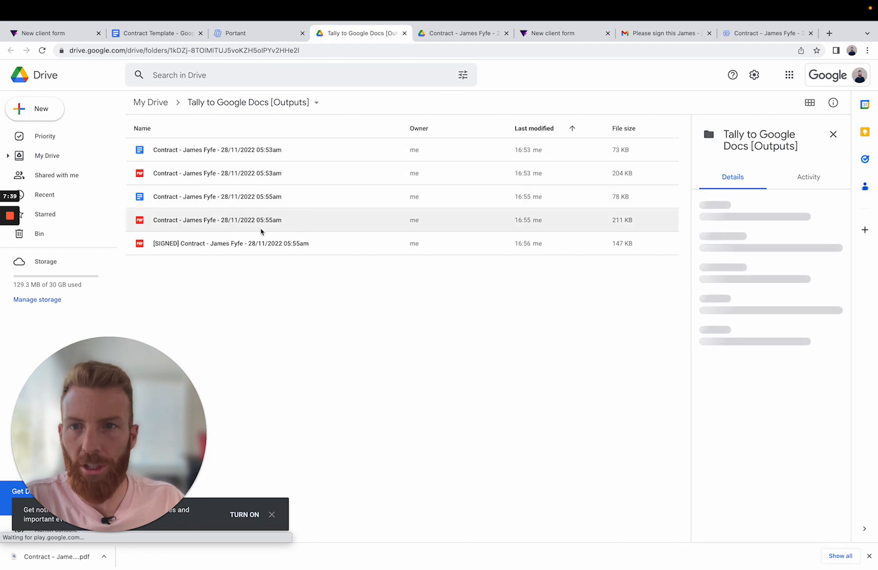
double_click(176, 247)
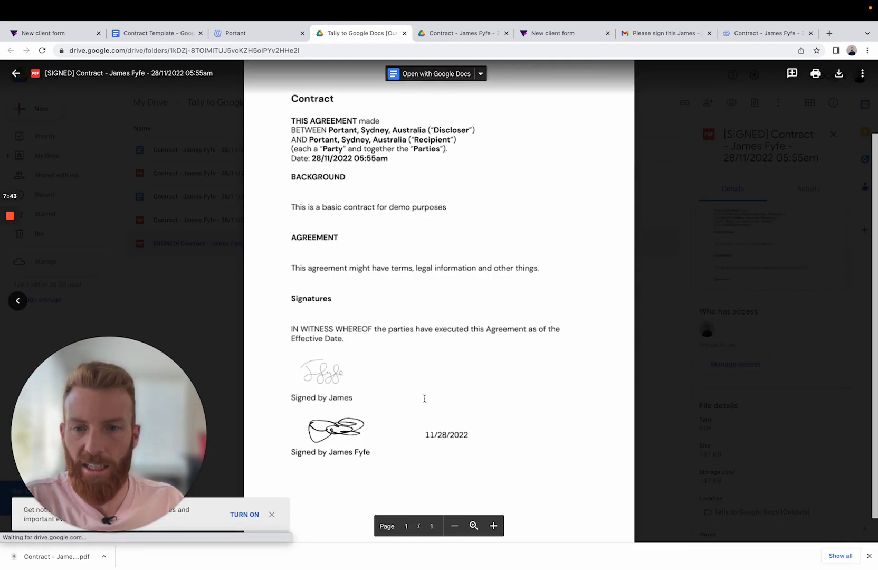
scroll(424, 398, down, 1)
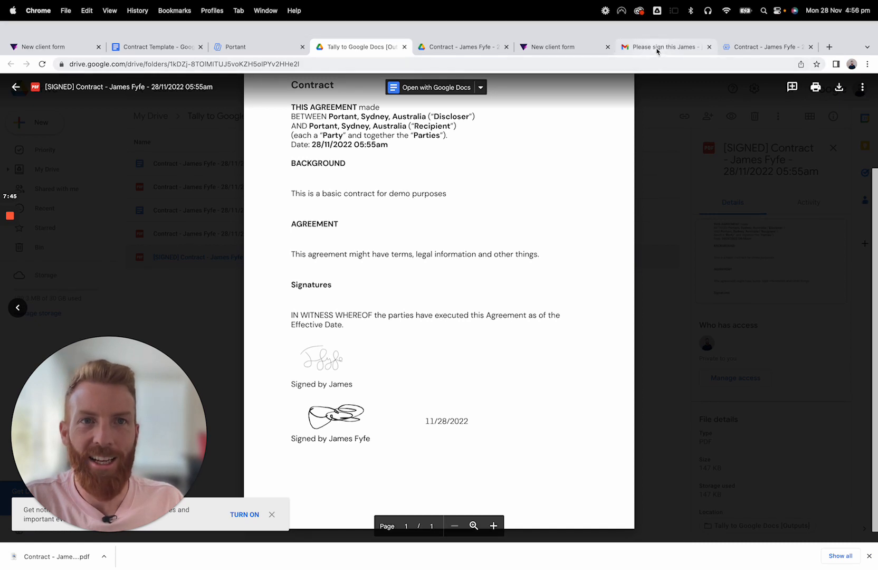
- Switch to Gmail, reload the inbox, open the "Requested Documents have been signed!" email and view its attached contract PDF
click(657, 51)
click(100, 140)
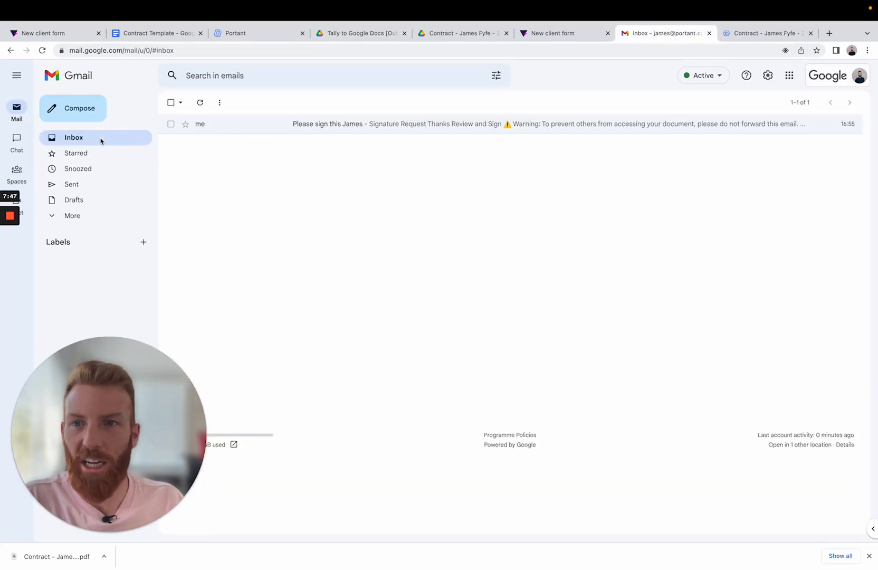
click(42, 50)
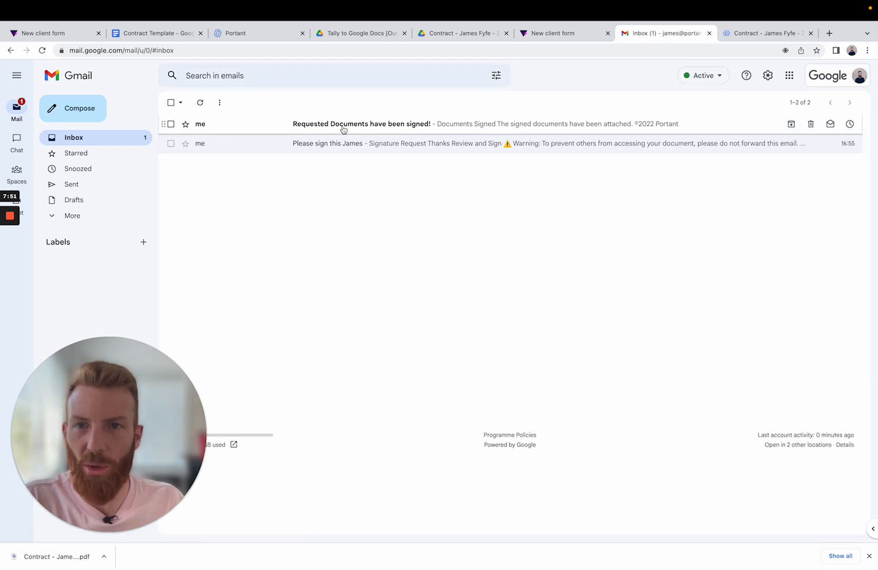
click(343, 127)
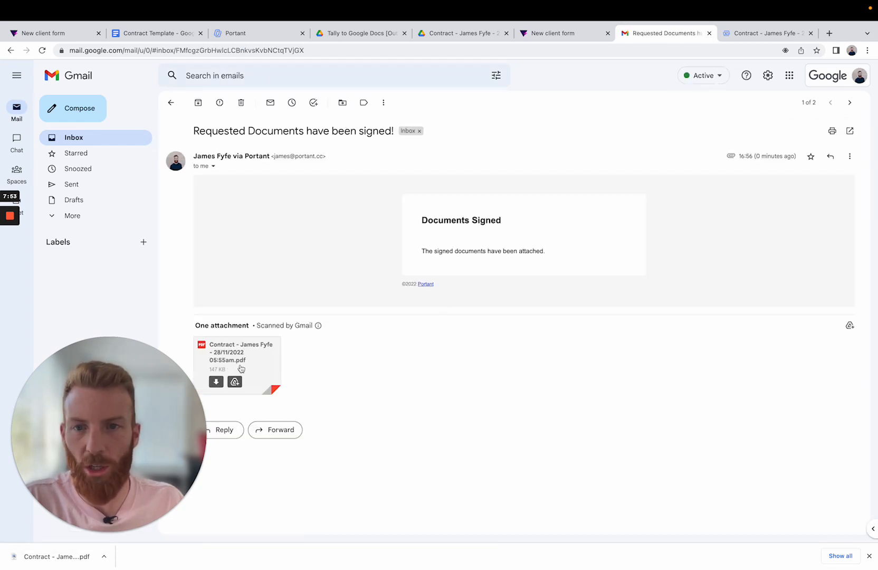
click(258, 352)
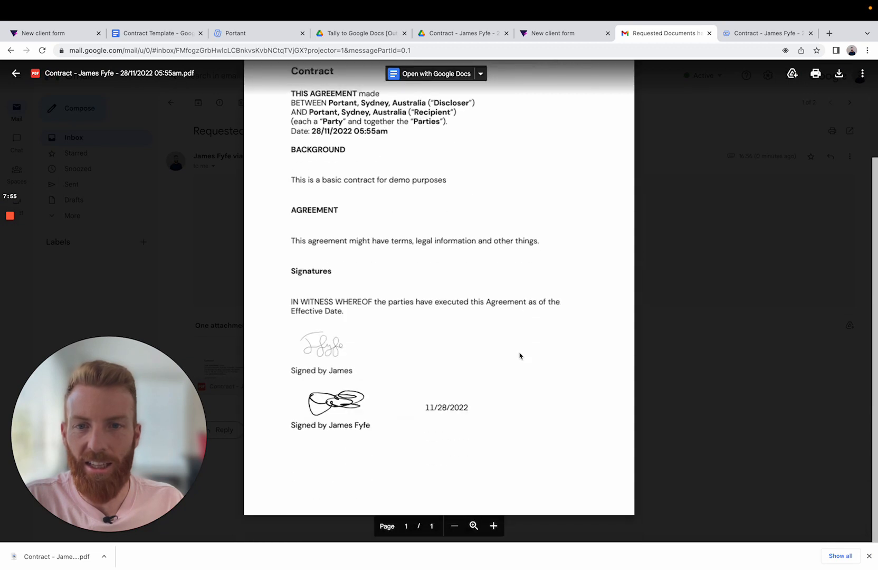